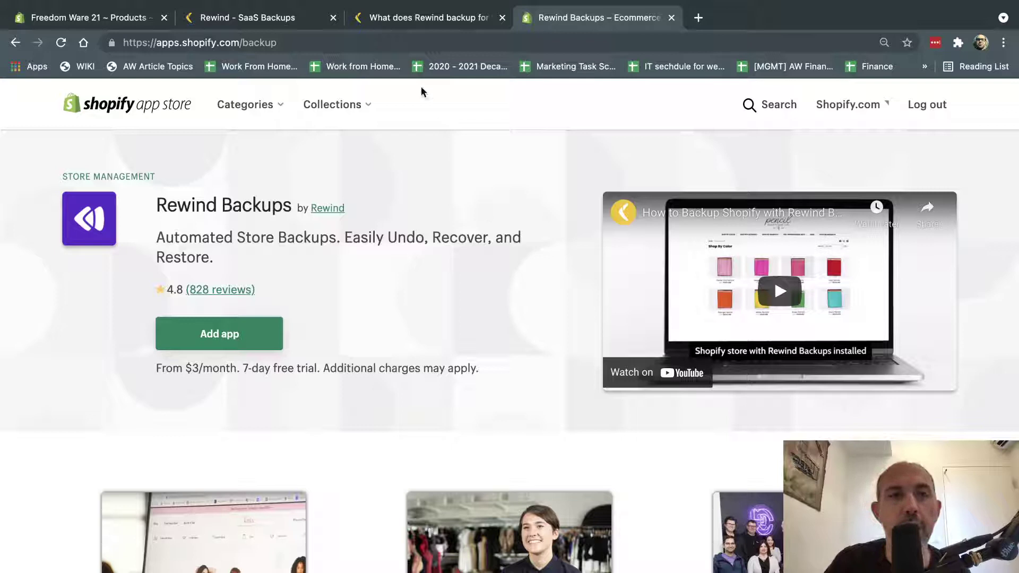
left_click(285, 15)
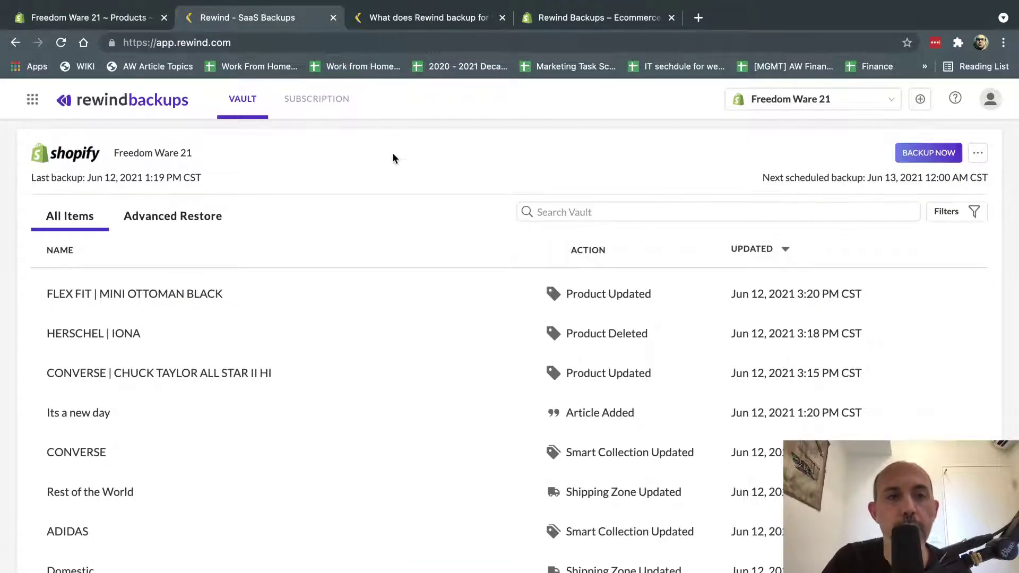
left_click(138, 19)
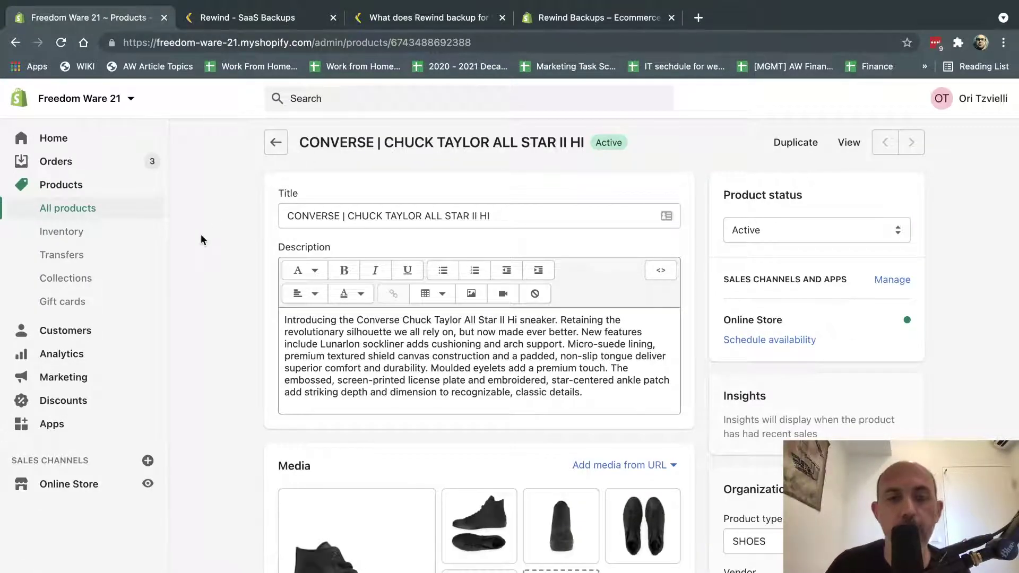
left_click(59, 426)
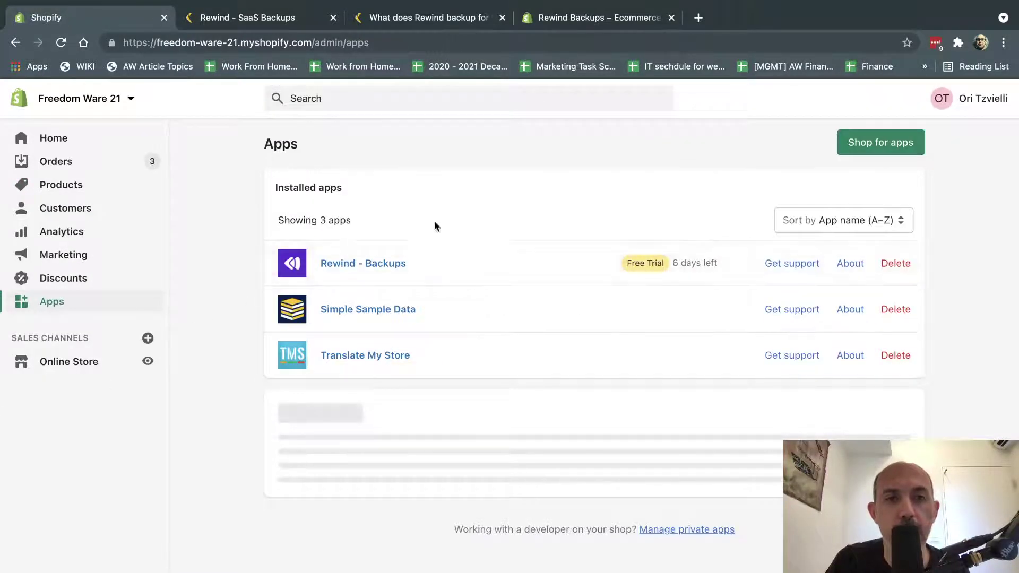
left_click(575, 20)
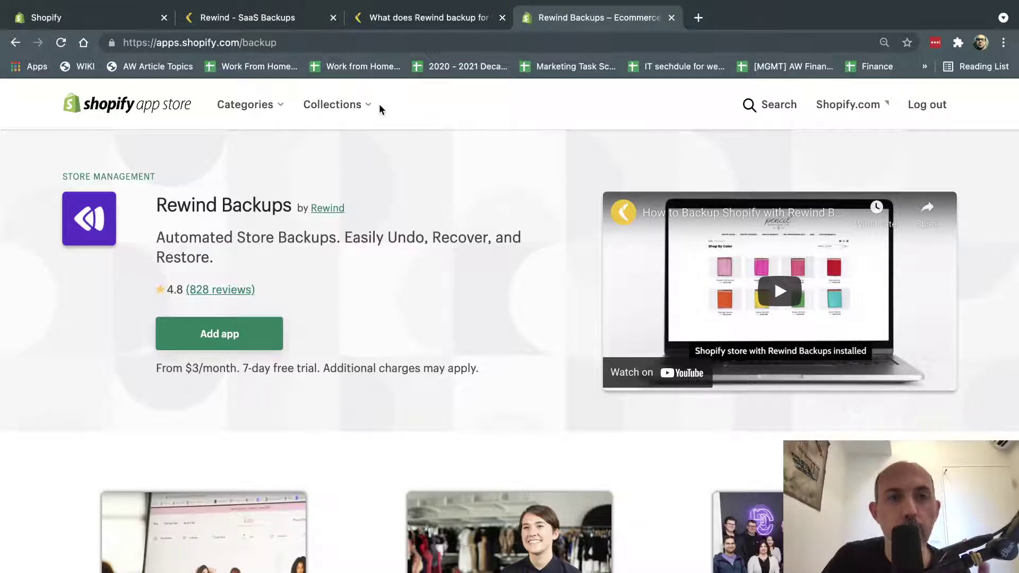
Switch to the Rewind - SaaS Backups tab and browse the vault's All Items list of recent changes
left_click(254, 17)
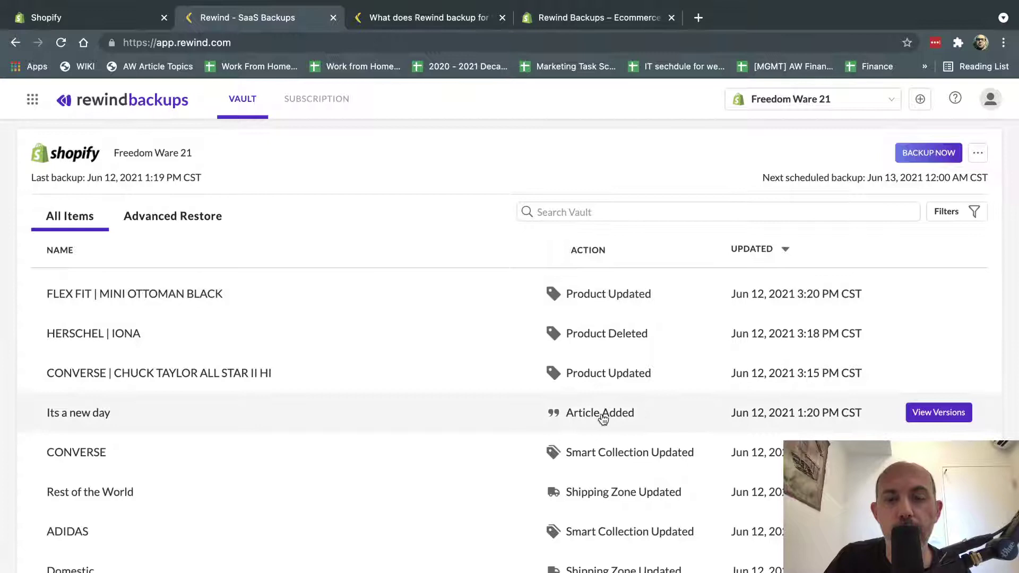
scroll(588, 467, "down", 3)
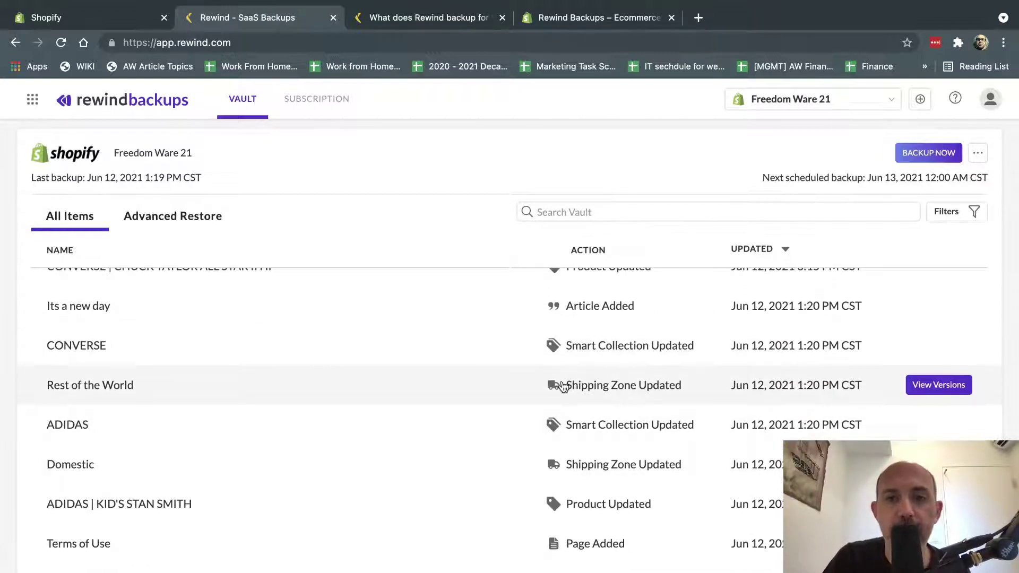
scroll(619, 393, "down", 2)
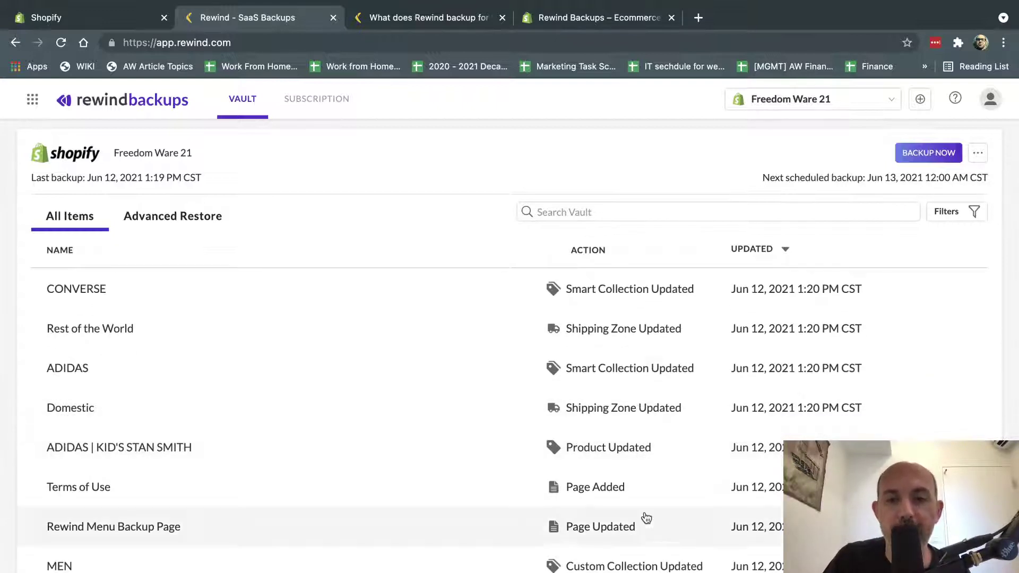
scroll(646, 517, "down", 3)
scroll(647, 518, "down", 2)
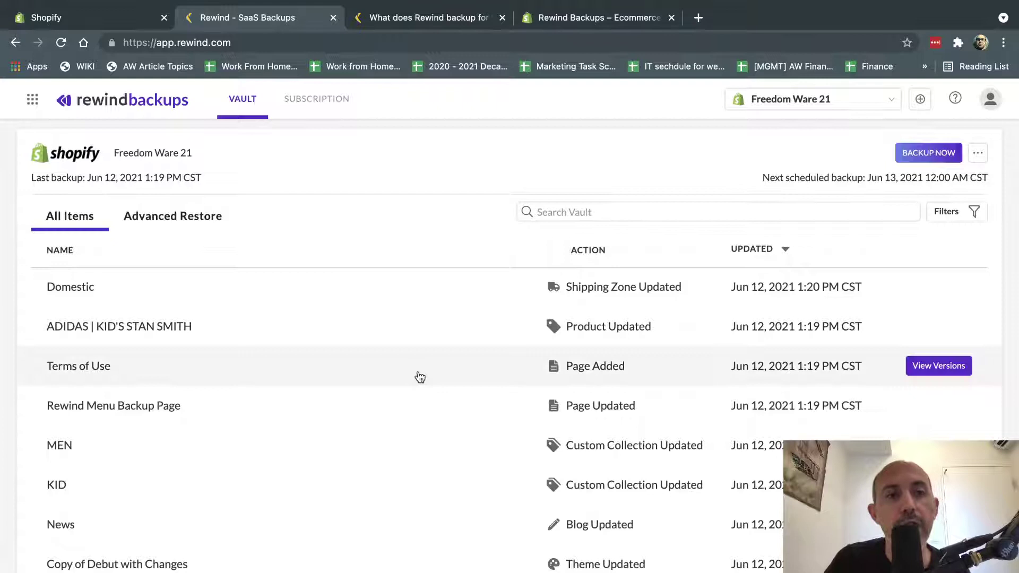
scroll(417, 372, "up", 10)
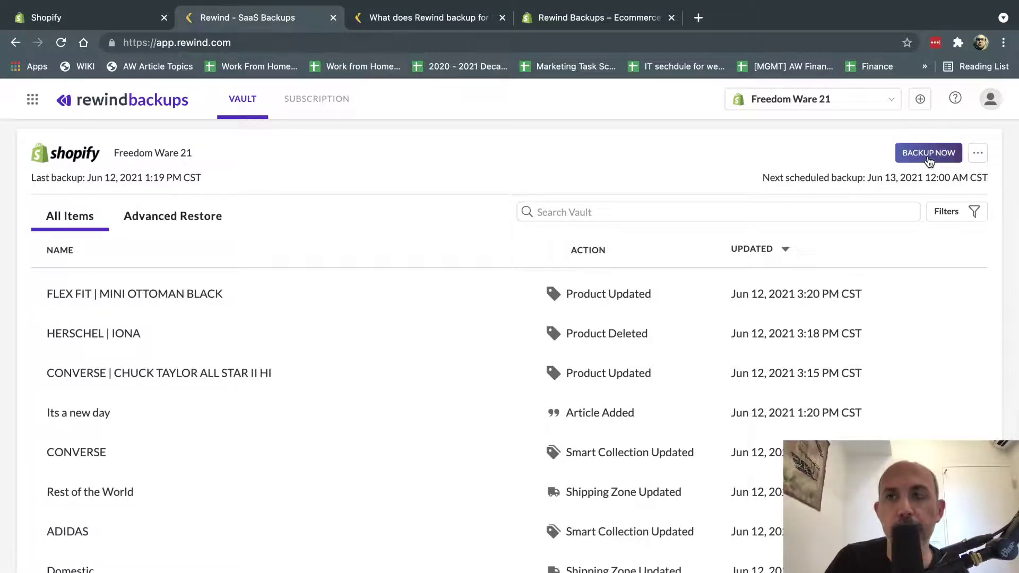
scroll(480, 425, "down", 15)
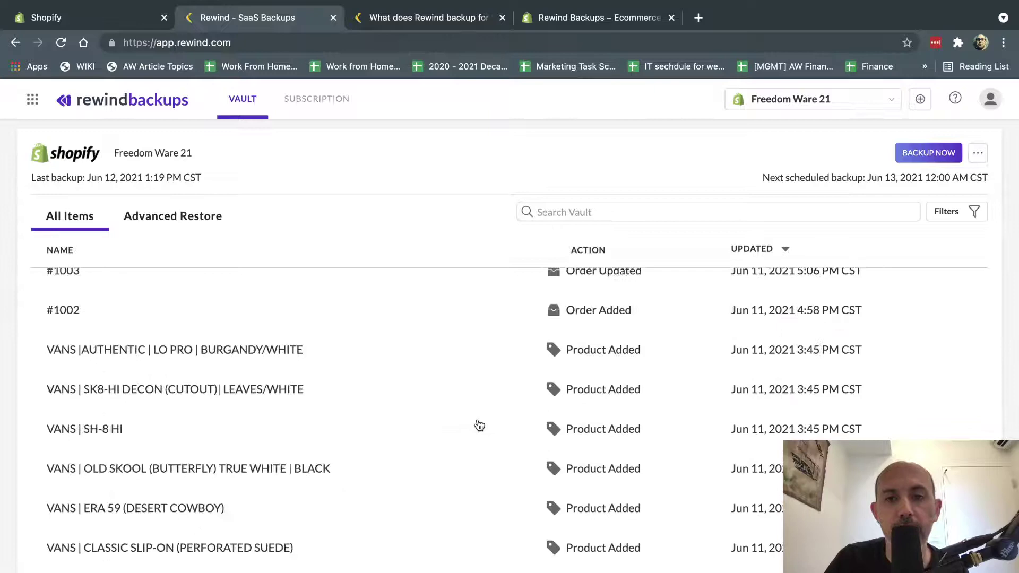
scroll(479, 425, "up", 15)
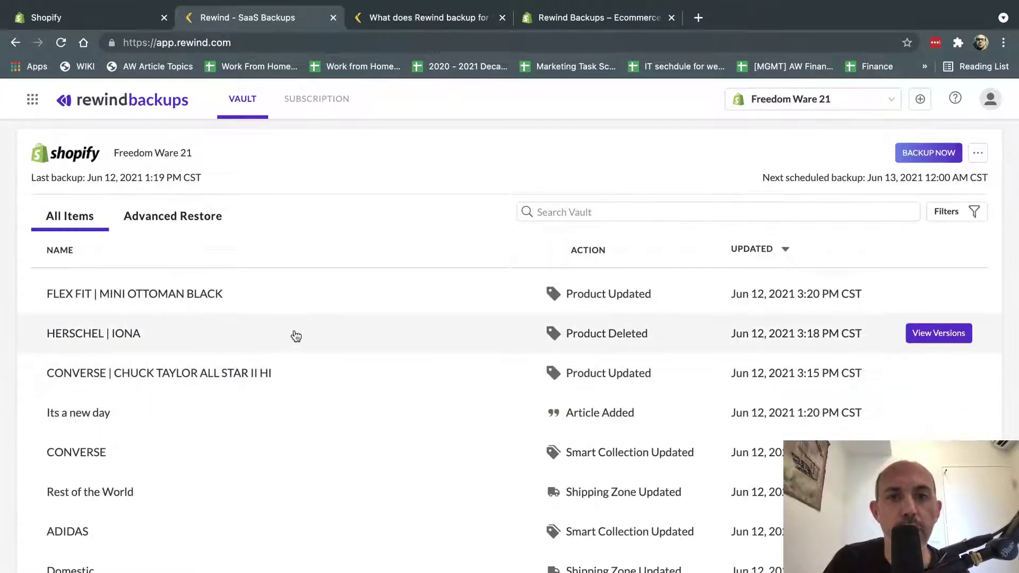
left_click(118, 333)
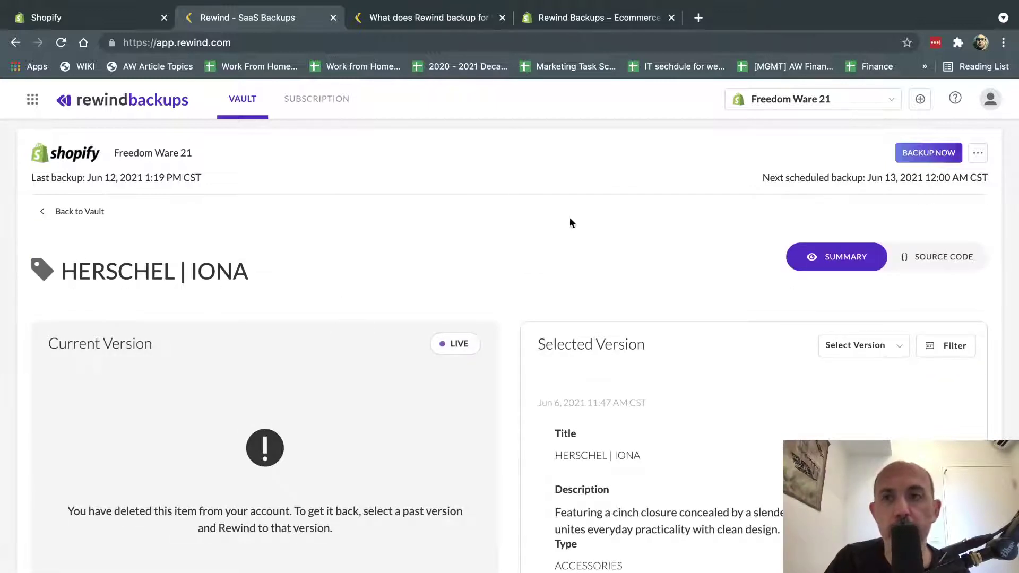
scroll(598, 355, "down", 3)
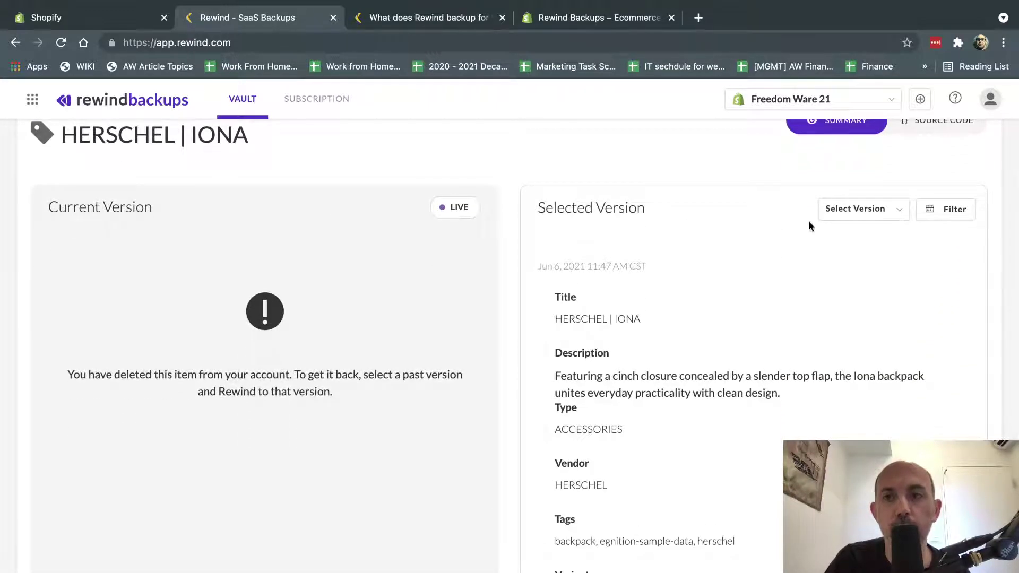
left_click(837, 213)
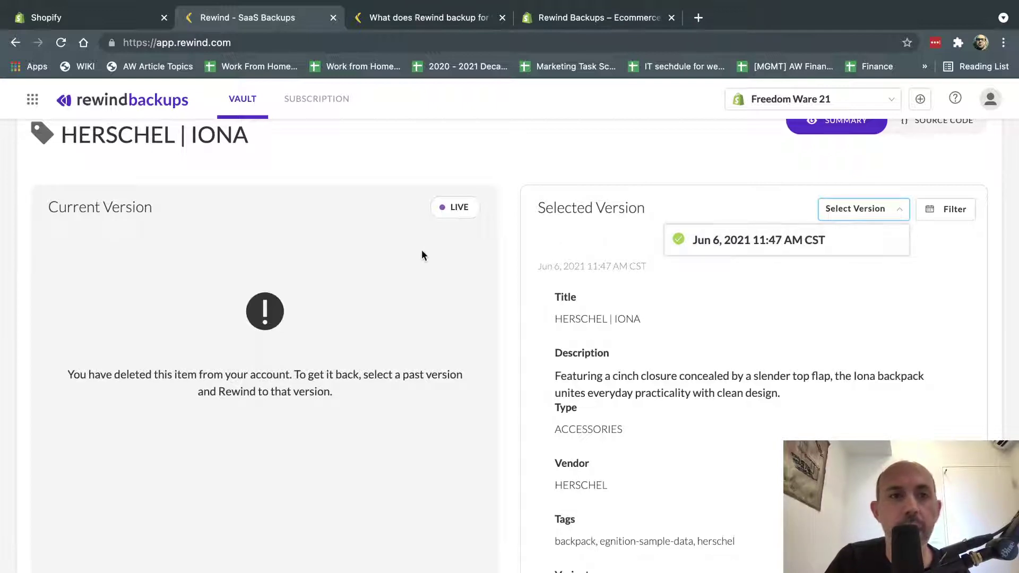
left_click(409, 265)
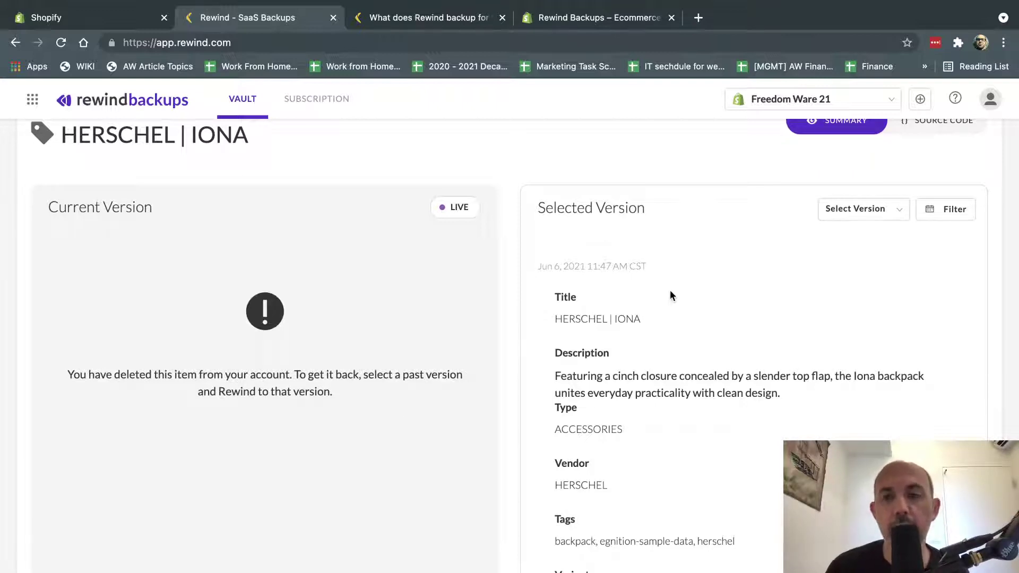
scroll(737, 324, "down", 4)
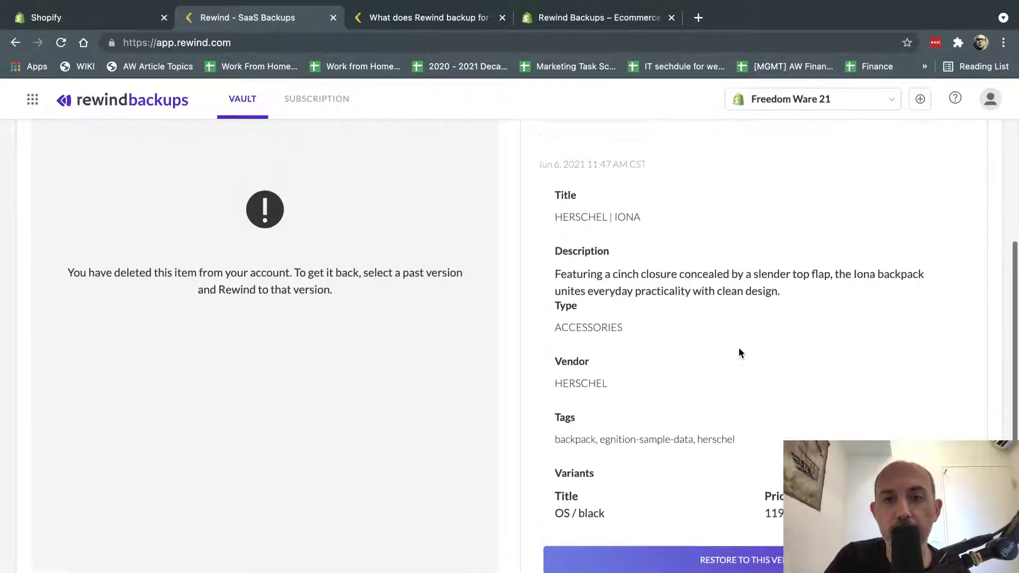
scroll(740, 352, "up", 2)
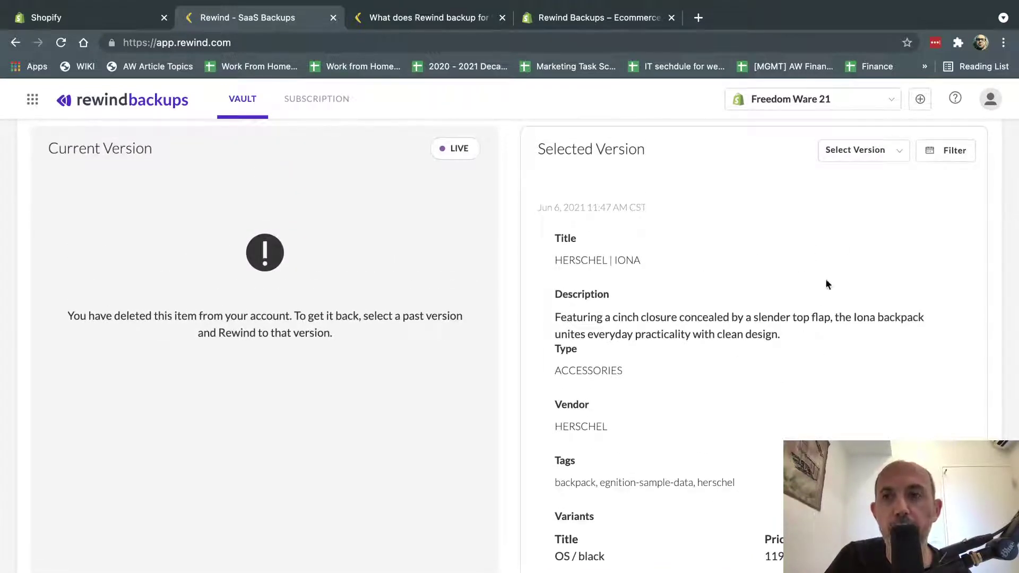
left_click(883, 150)
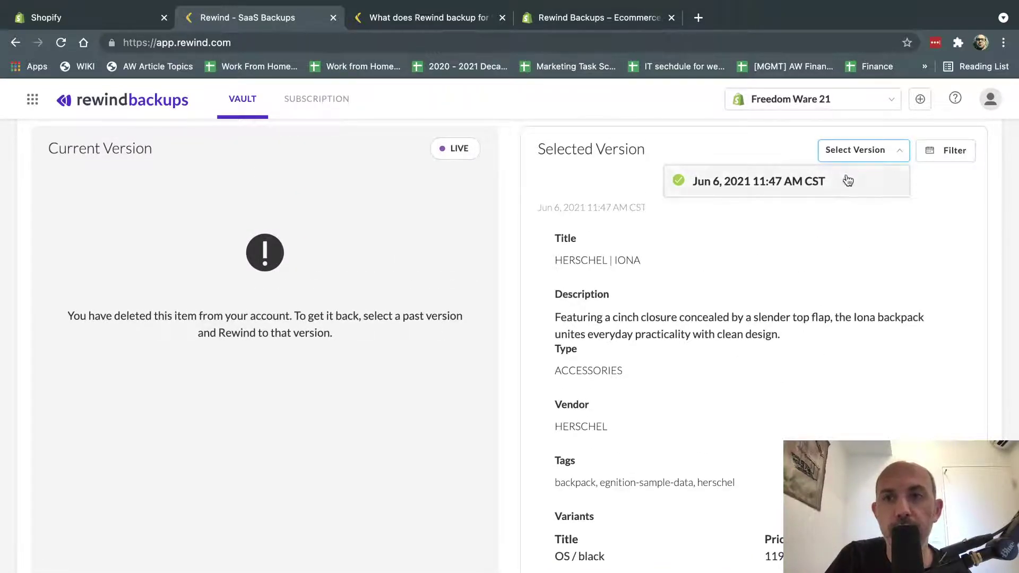
left_click(848, 181)
scroll(842, 223, "up", 5)
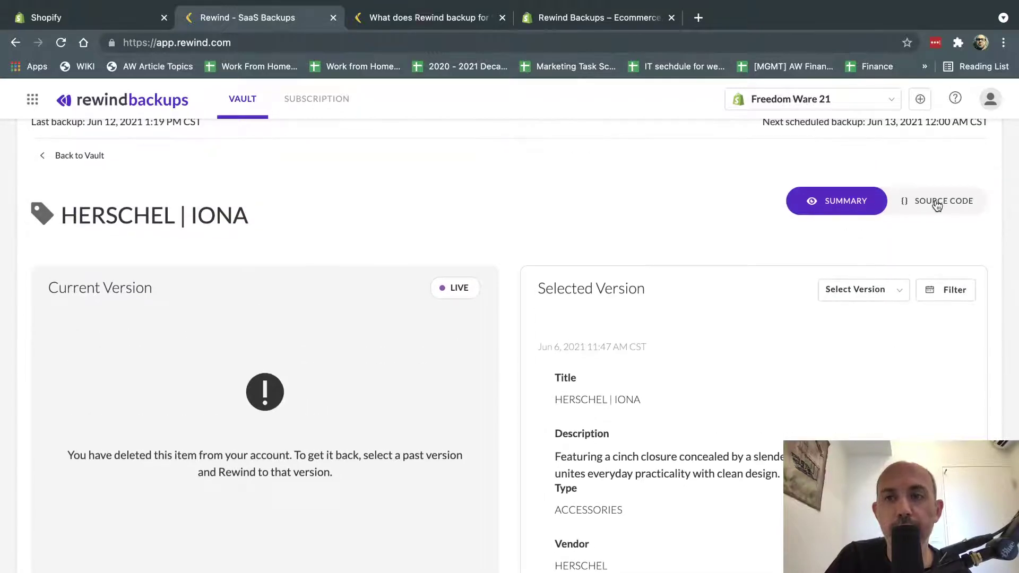
left_click(937, 205)
left_click(847, 200)
scroll(621, 522, "down", 3)
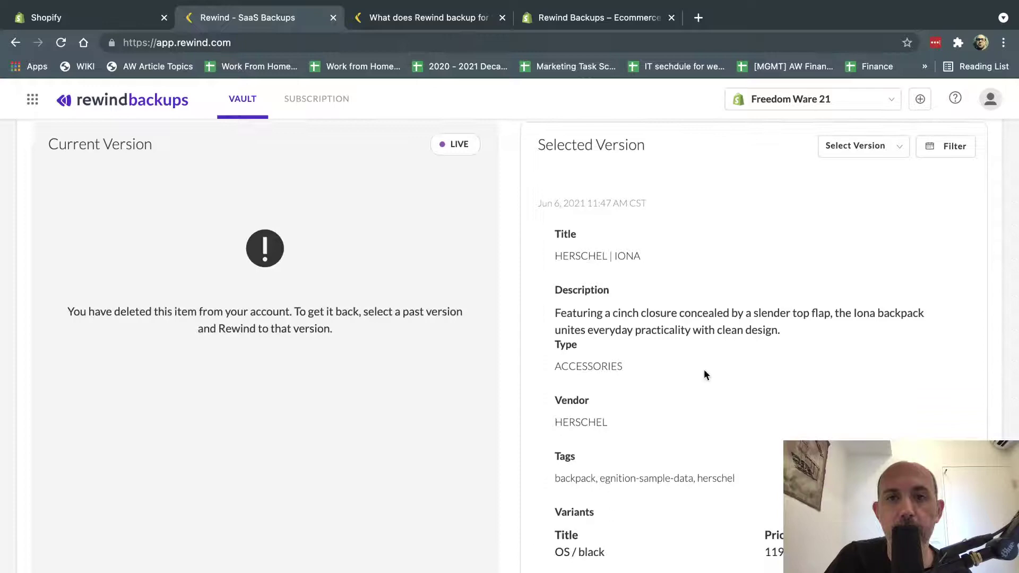
scroll(711, 343, "up", 4)
left_click(937, 257)
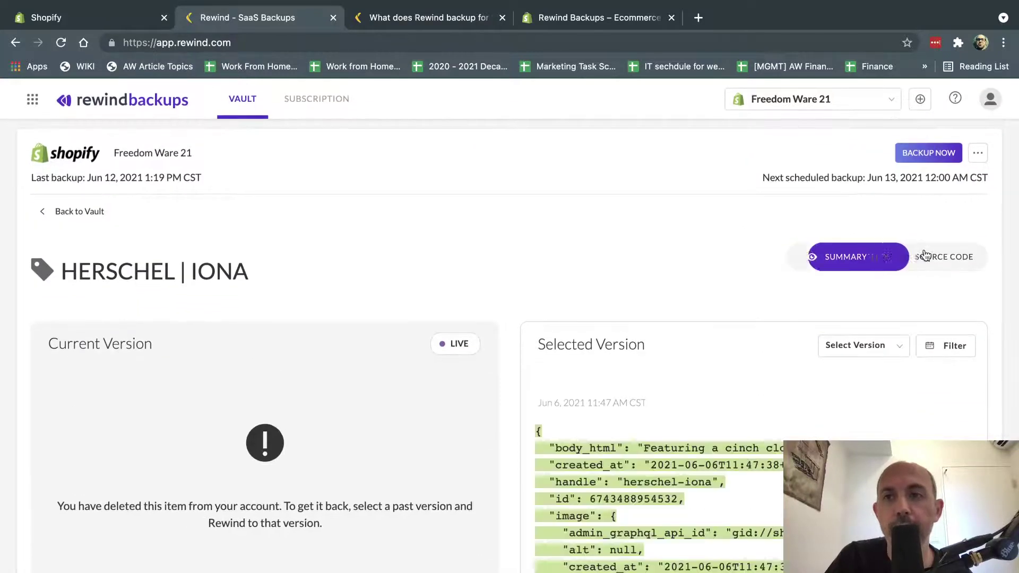
scroll(735, 398, "down", 10)
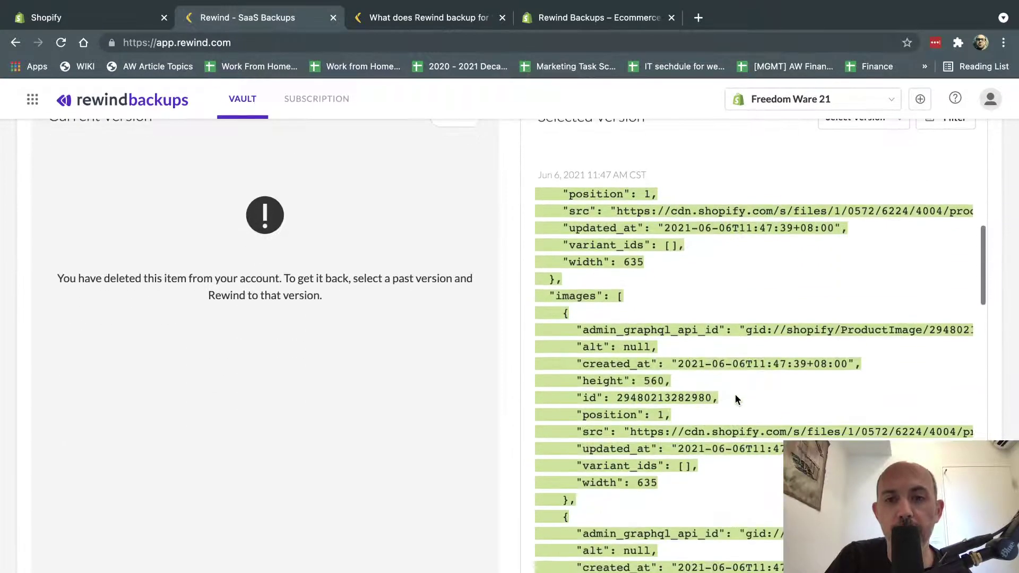
scroll(736, 398, "up", 10)
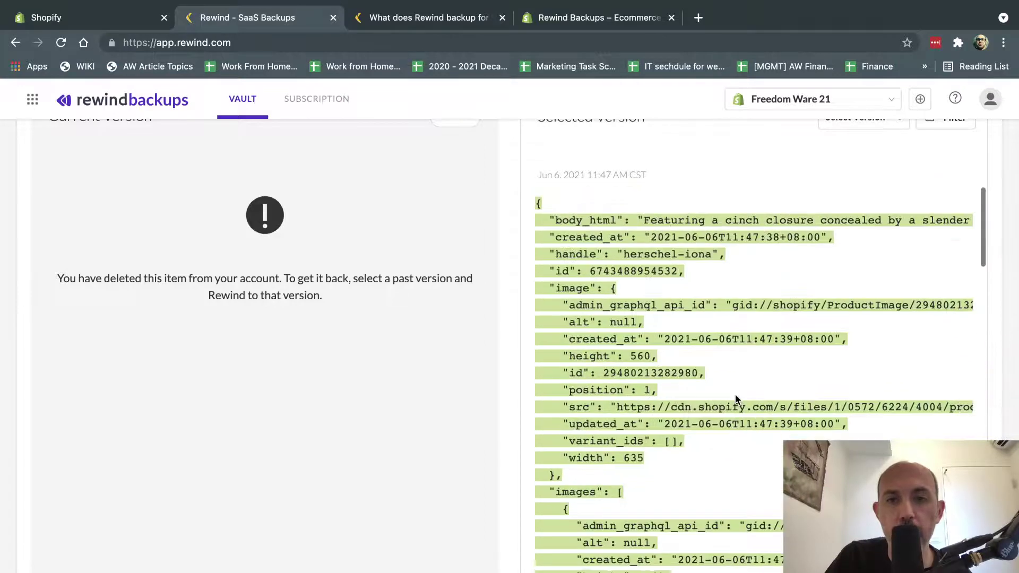
scroll(736, 398, "up", 2)
Return to the vault item list and open the version comparison for the Converse Chuck Taylor All Star II Hi product
left_click(90, 212)
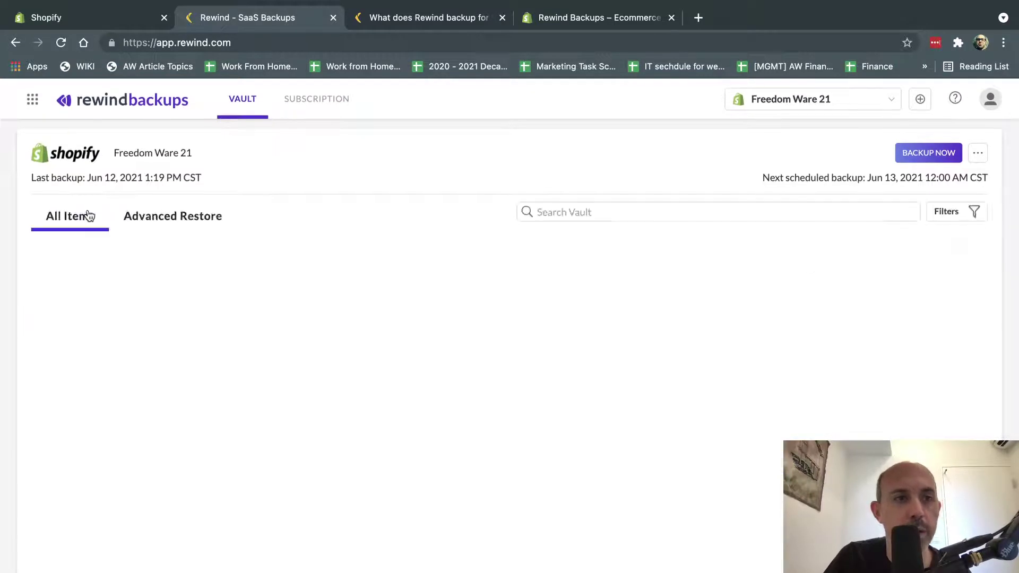
scroll(439, 316, "down", 1)
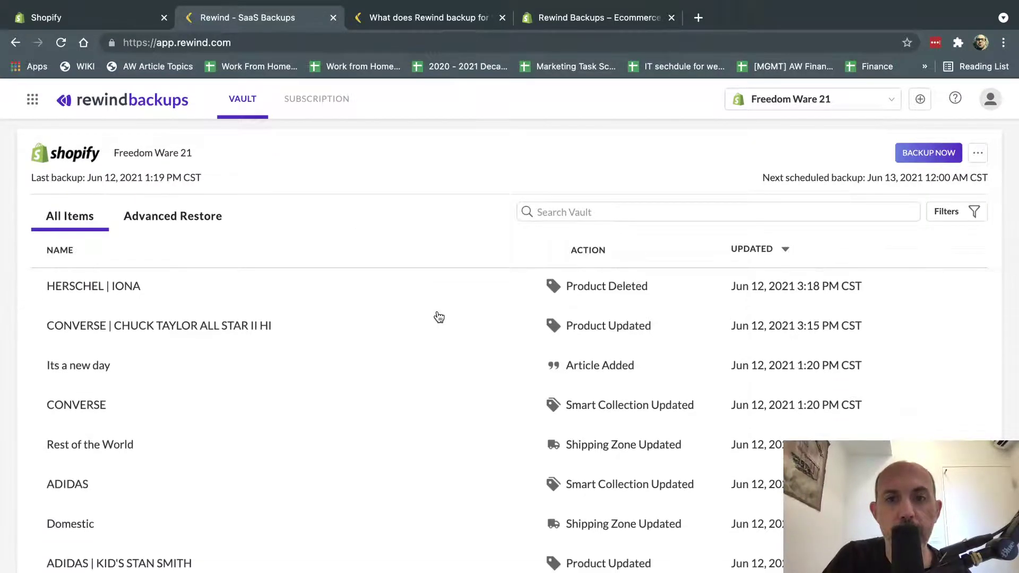
left_click(410, 327)
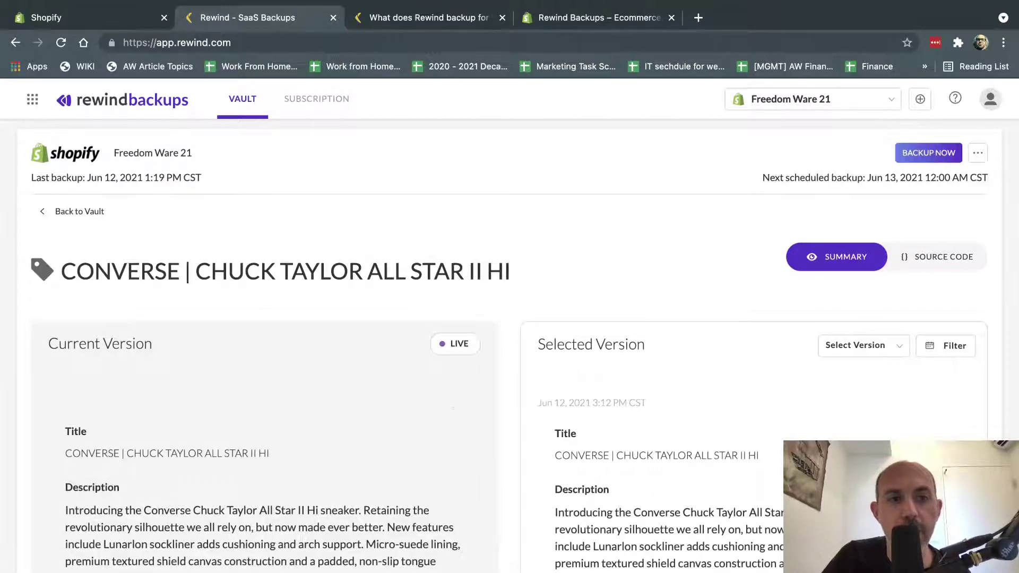
scroll(383, 502, "down", 3)
scroll(384, 498, "down", 6)
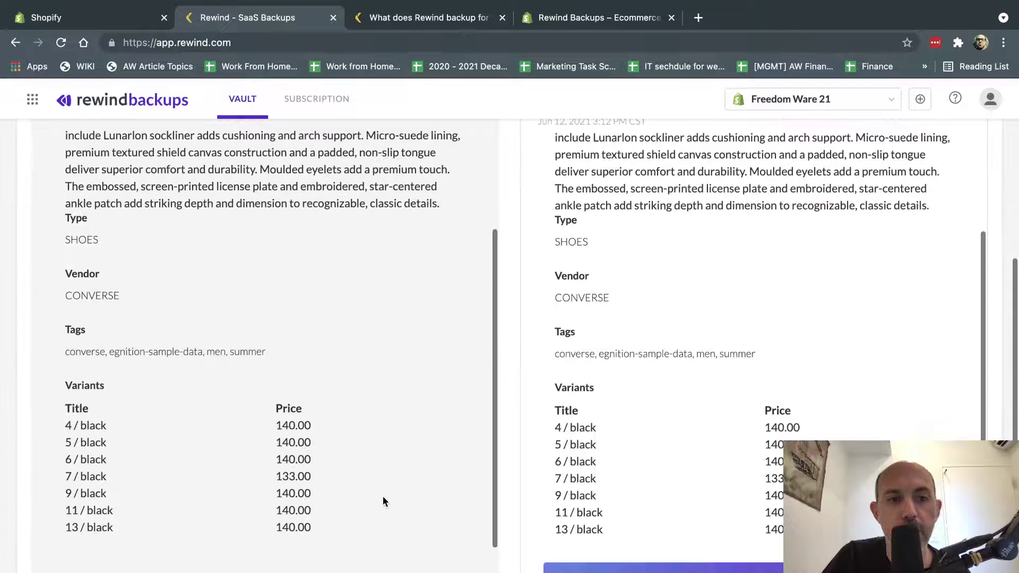
scroll(383, 502, "up", 10)
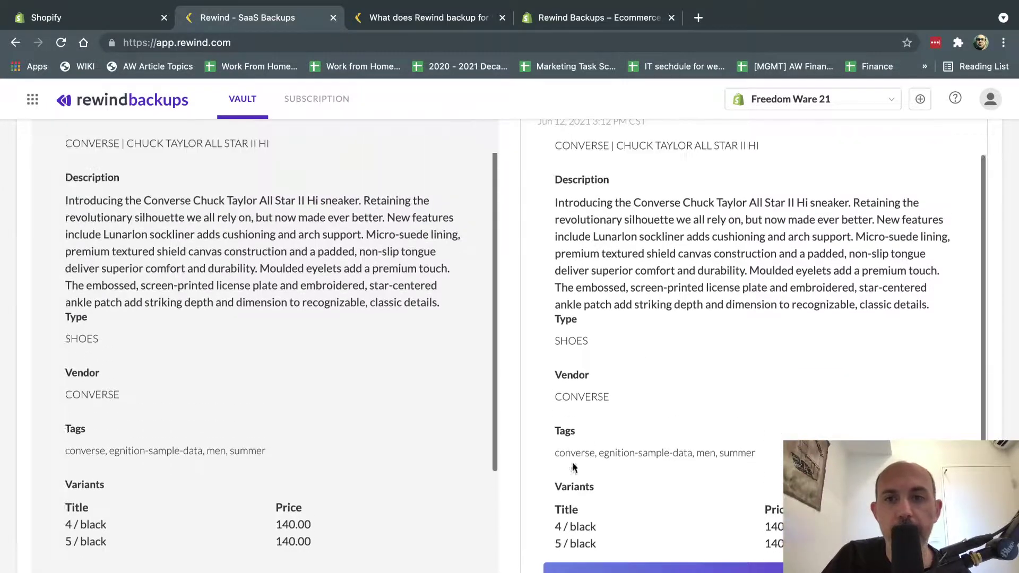
Load the Jun 11, 2021 5:02 PM backup and highlight both 7 / black variant rows (140.00 vs 133.00)
left_click(854, 347)
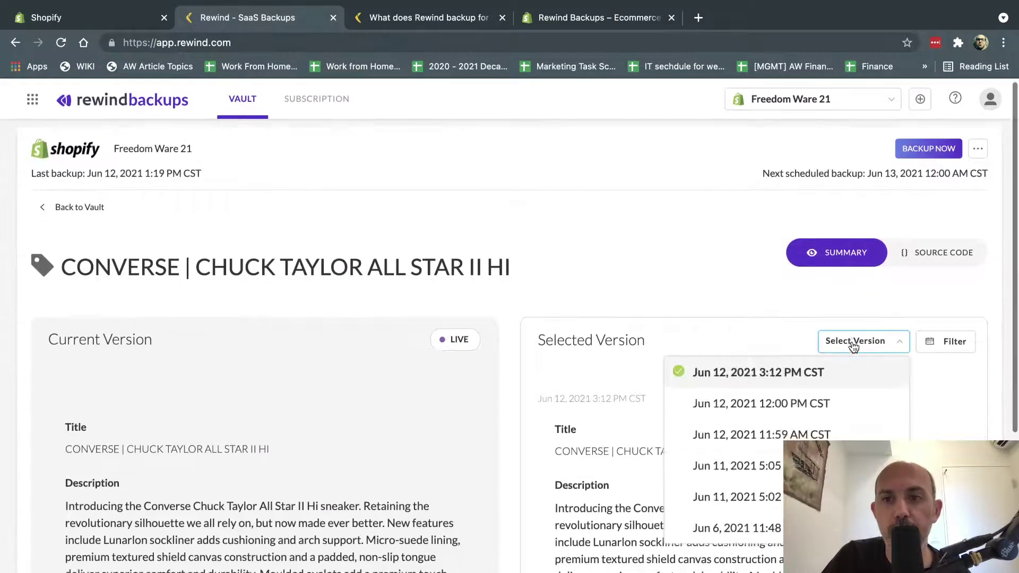
scroll(849, 348, "down", 2)
left_click(730, 423)
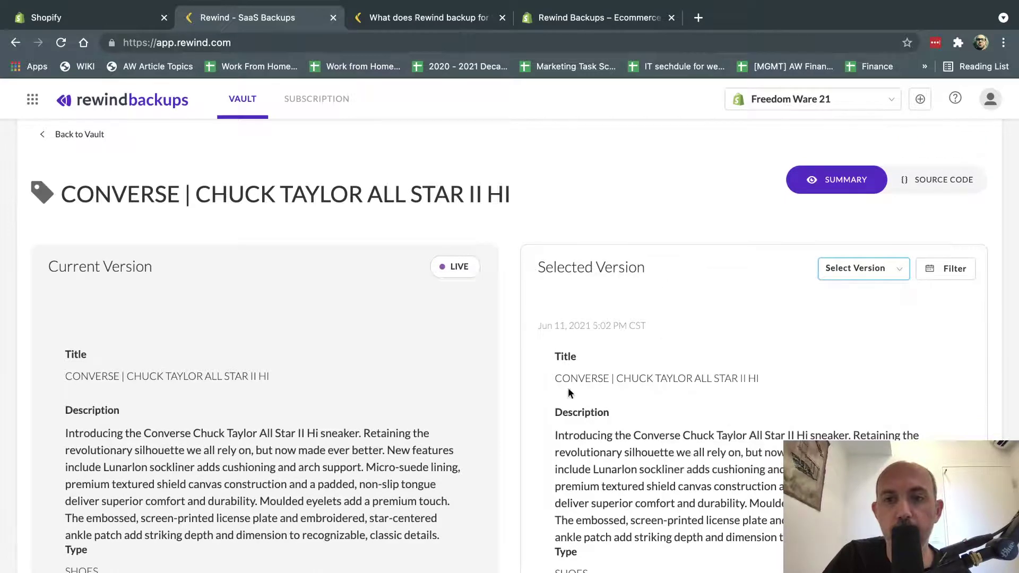
scroll(563, 393, "down", 6)
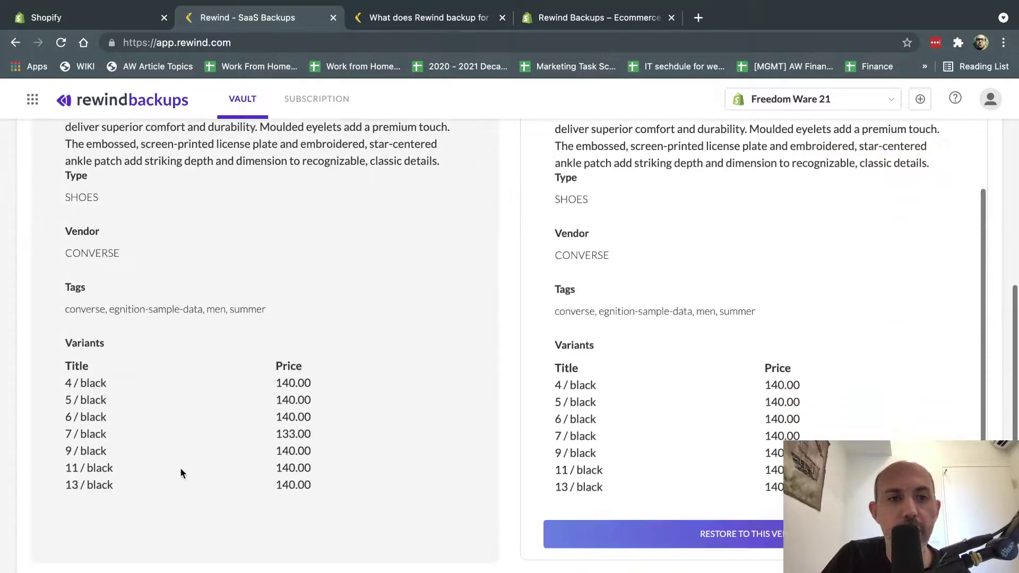
left_click_drag(554, 437, 599, 437)
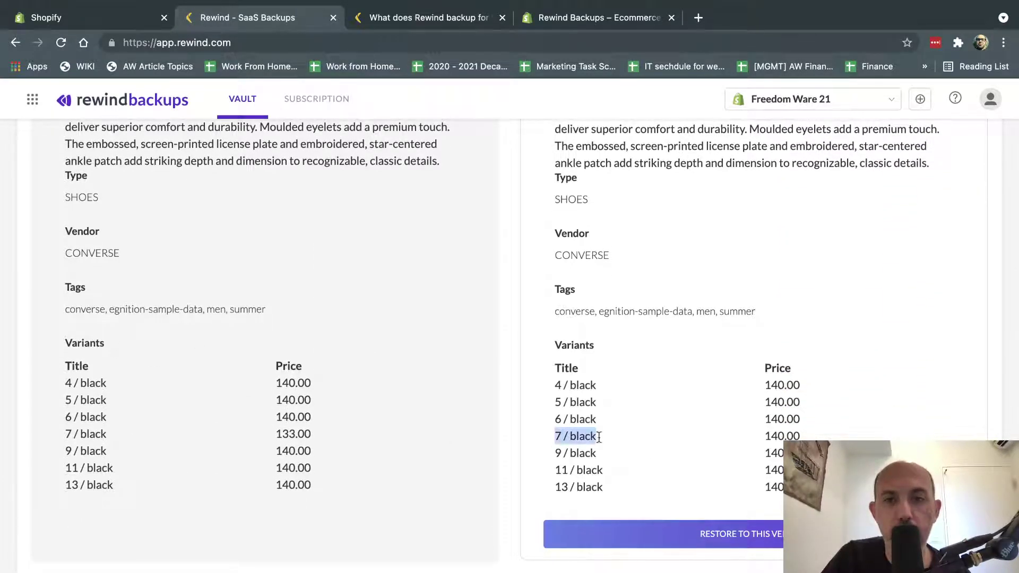
left_click_drag(766, 437, 800, 435)
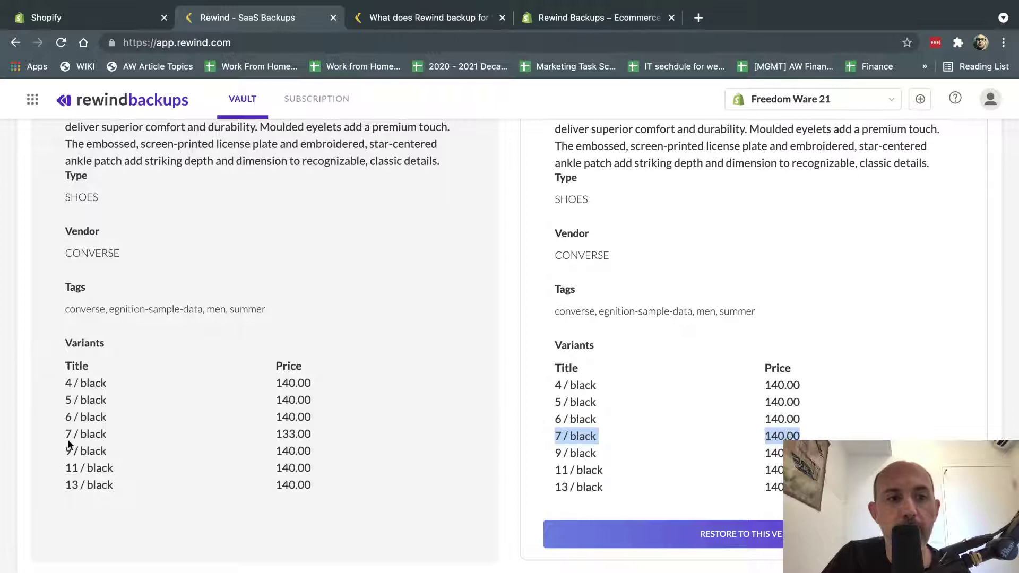
left_click_drag(68, 441, 308, 435)
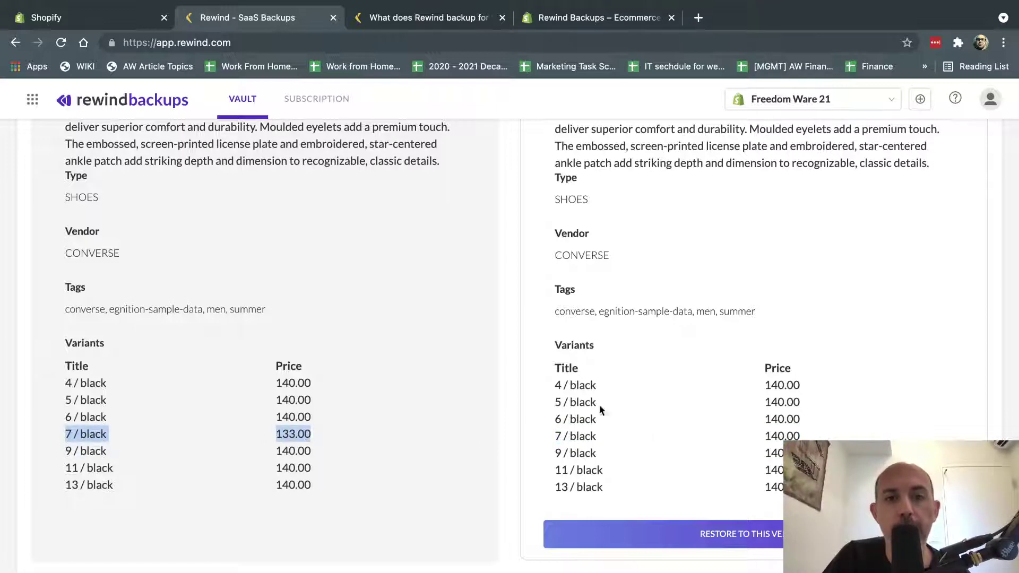
scroll(712, 378, "up", 10)
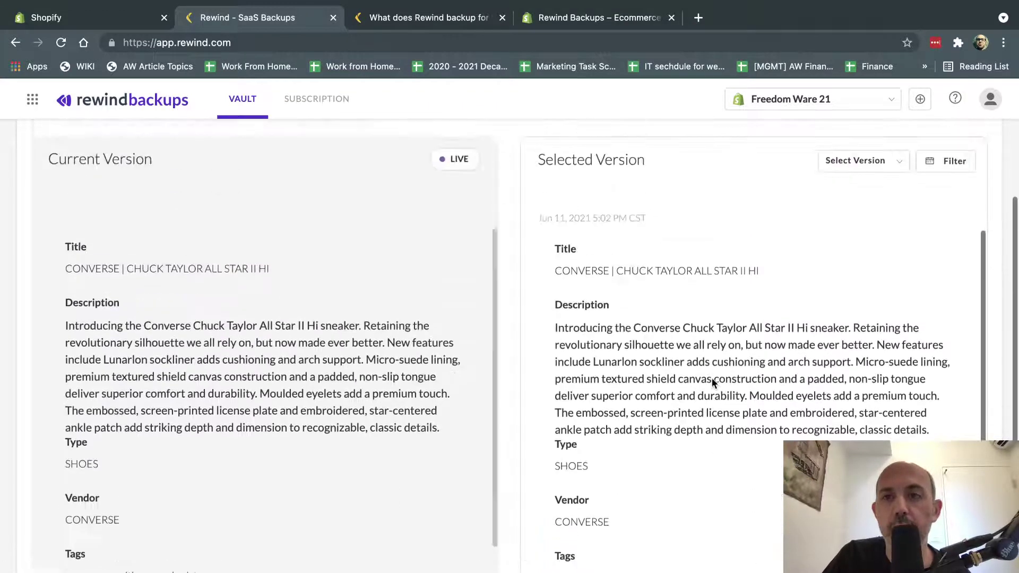
Show both versions as source code and load the Jun 6, 2021 11:48 AM backup
left_click(911, 166)
scroll(734, 320, "down", 5)
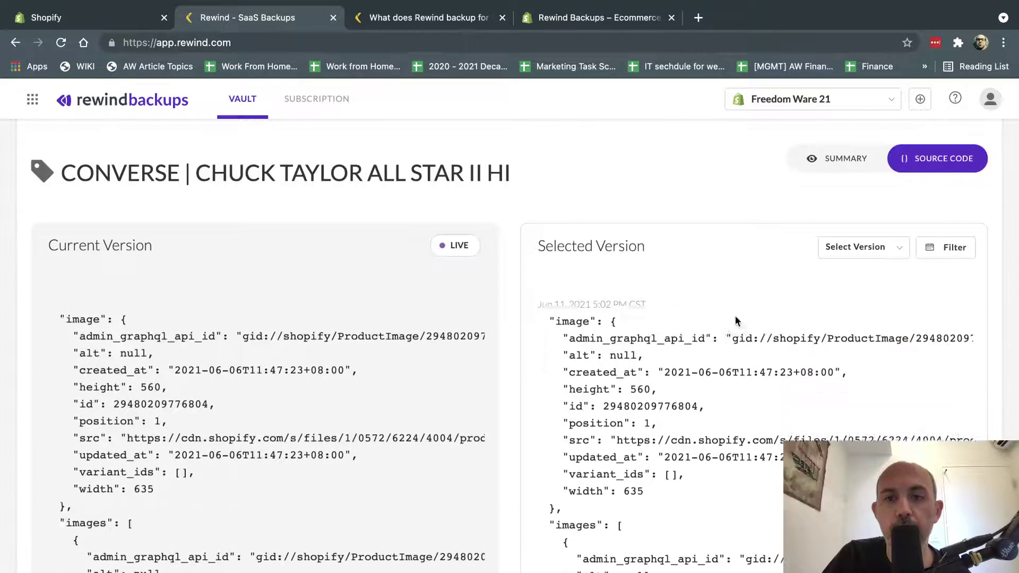
scroll(735, 320, "down", 10)
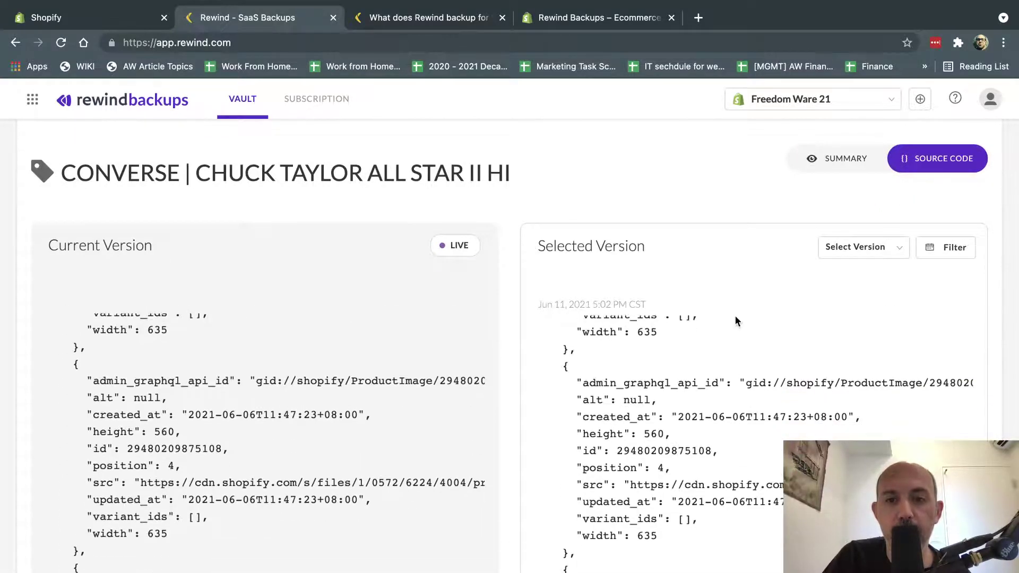
scroll(731, 430, "down", 10)
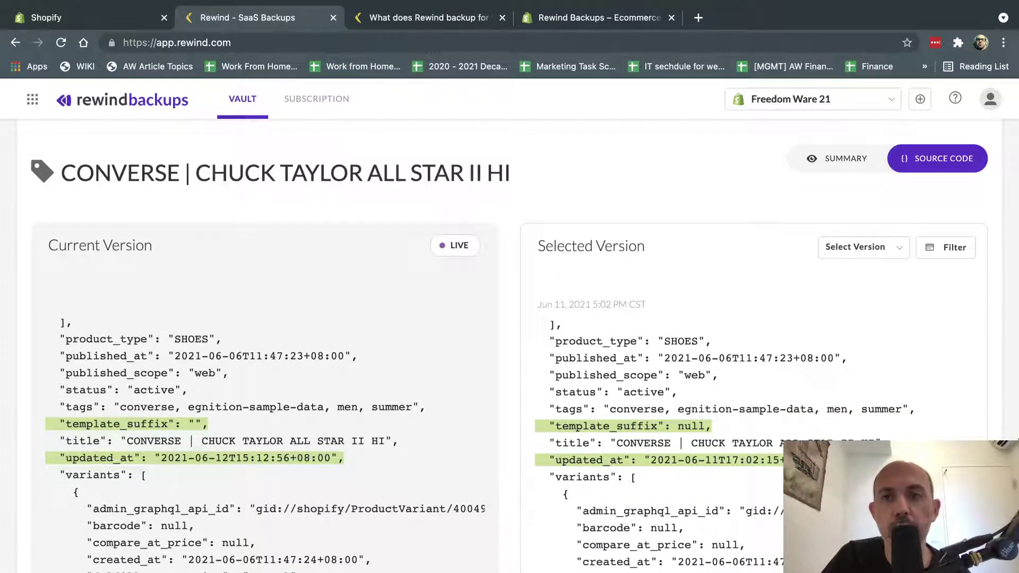
left_click(860, 248)
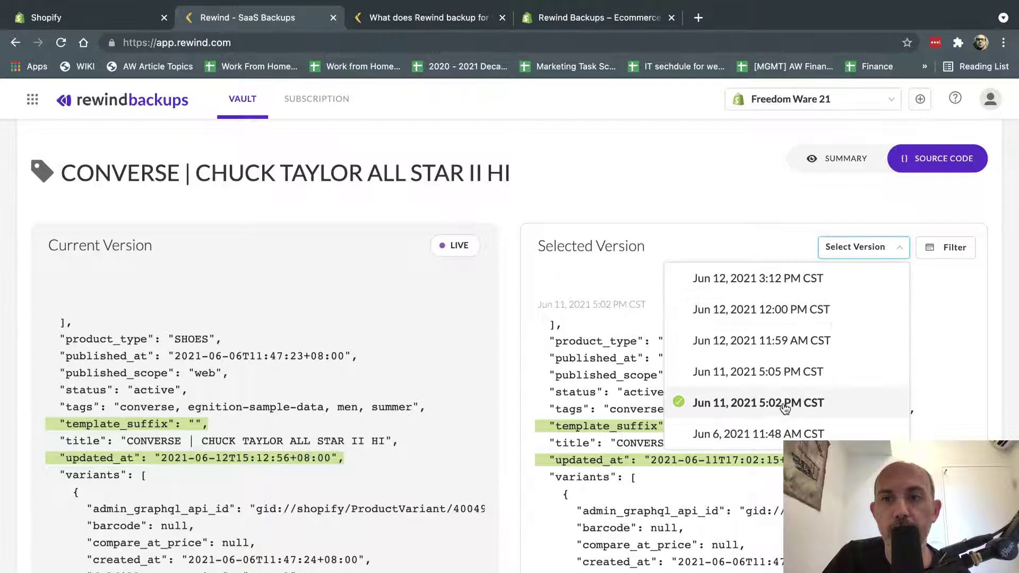
left_click(754, 434)
scroll(715, 460, "down", 10)
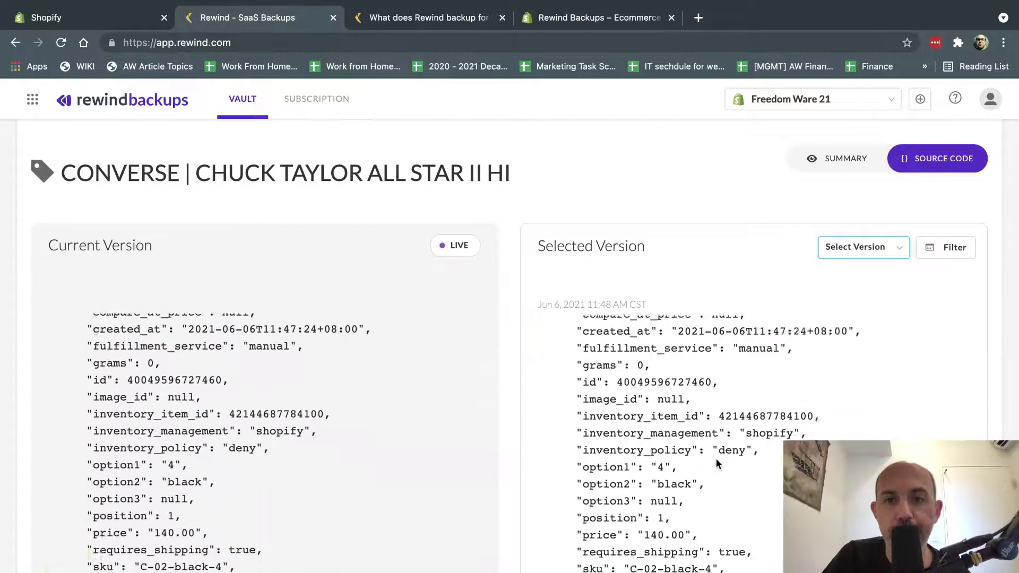
scroll(716, 462, "down", 12)
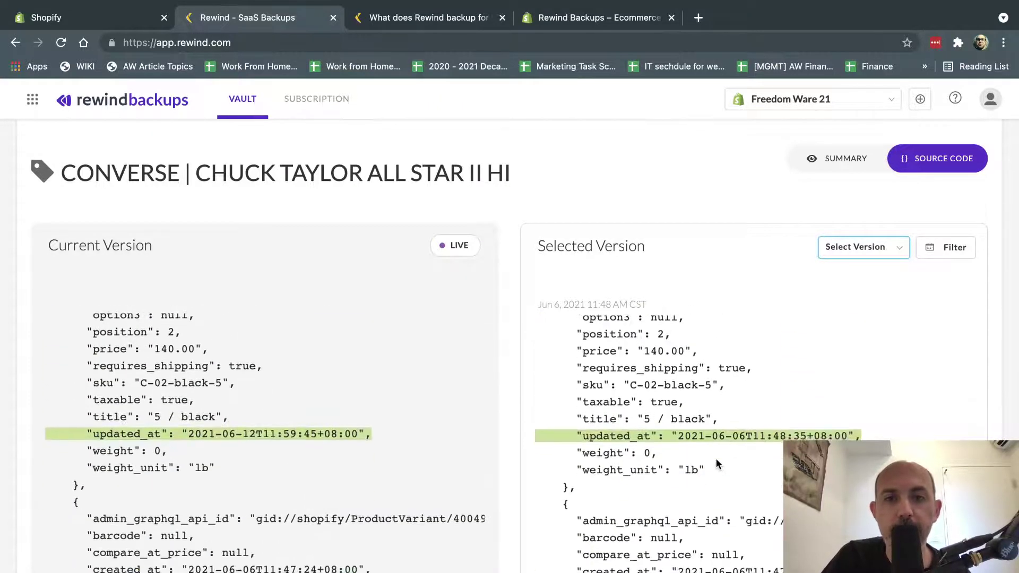
scroll(717, 462, "down", 10)
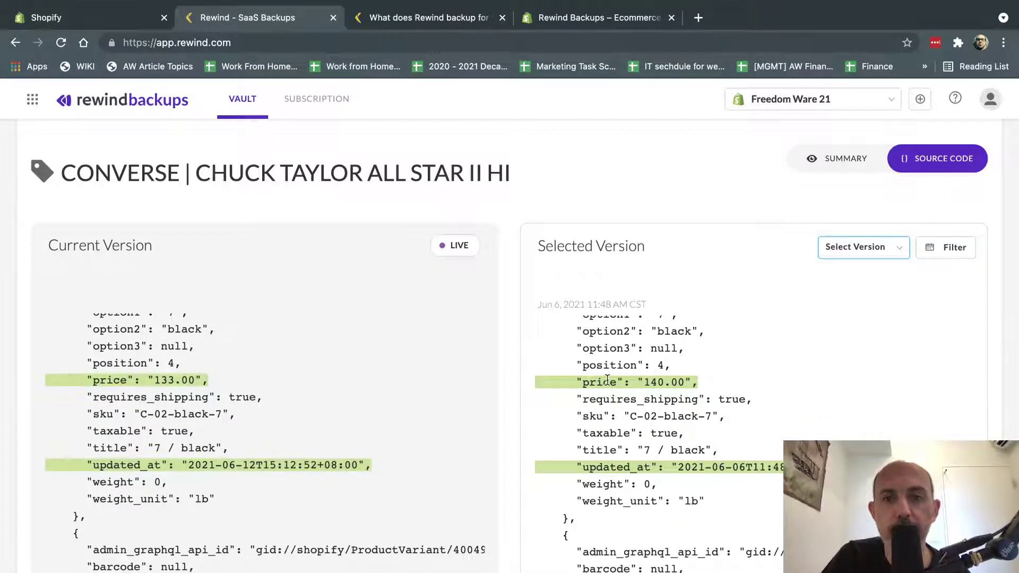
Highlight the backup's sku C-02-black-7 and 140.00 price lines, keeping Jun 6 selected
right_click(598, 415)
left_click(660, 385)
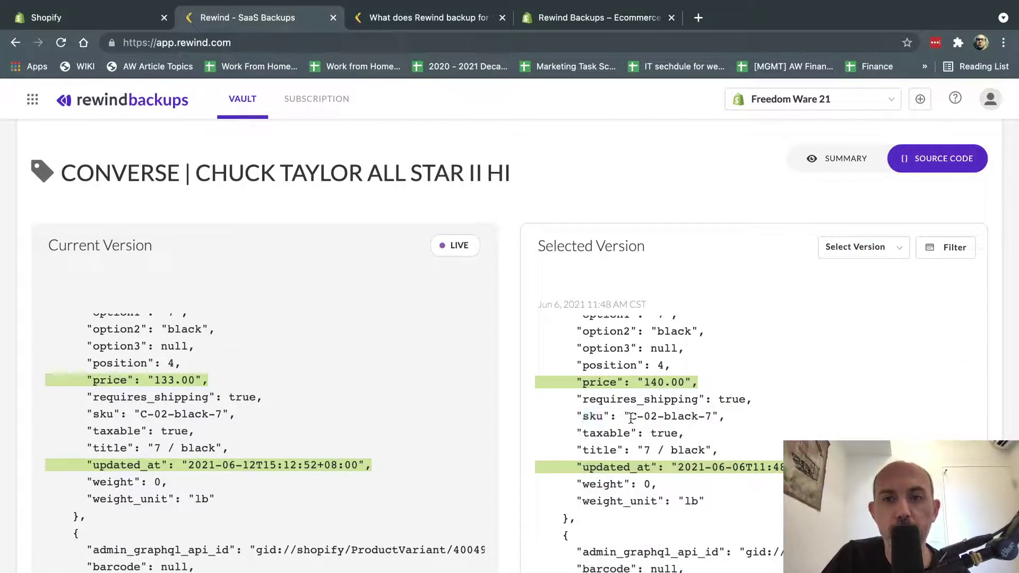
left_click_drag(631, 418, 711, 417)
left_click_drag(584, 382, 703, 382)
left_click(865, 248)
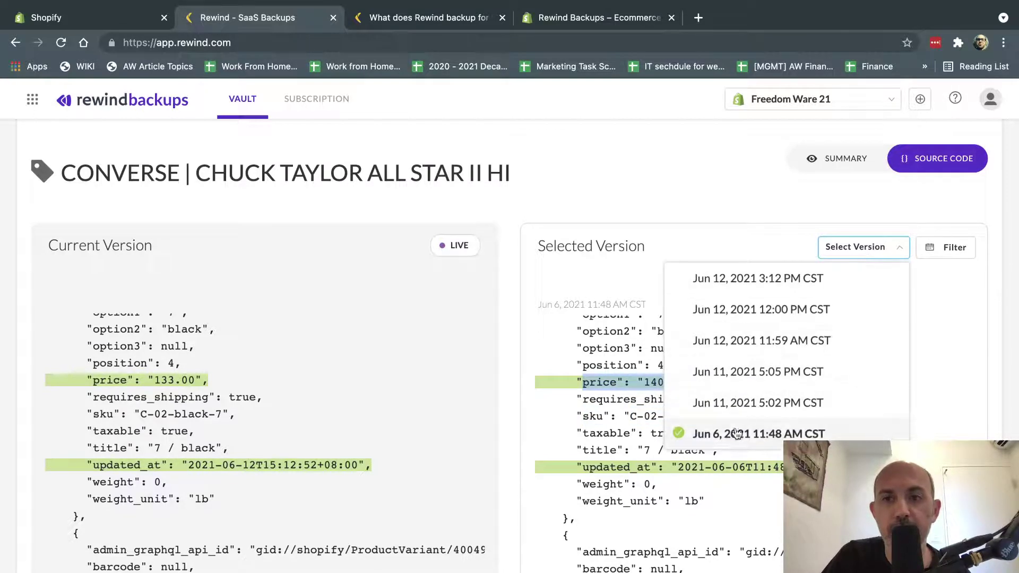
left_click(403, 391)
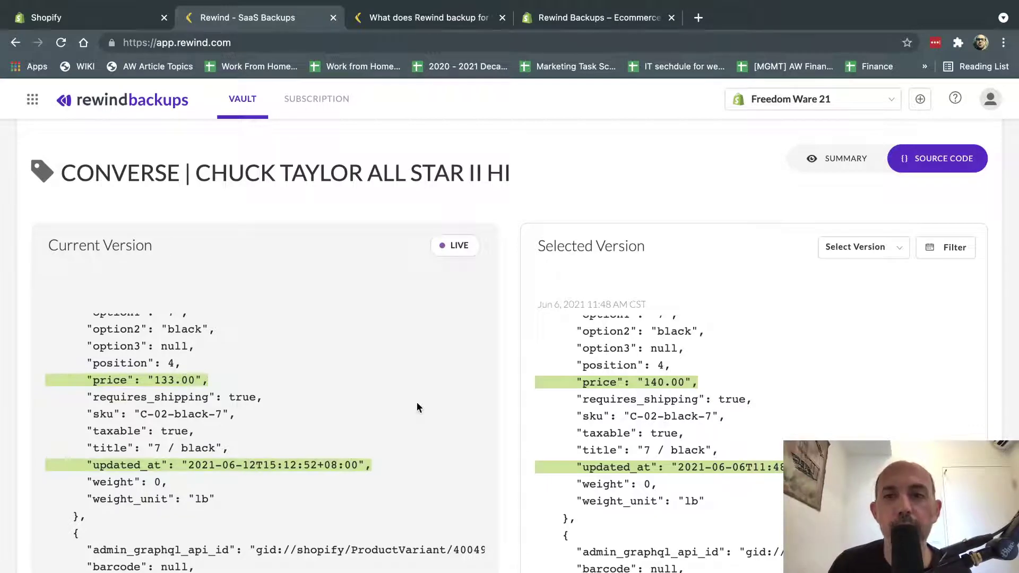
scroll(839, 382, "down", 1)
scroll(850, 365, "up", 3)
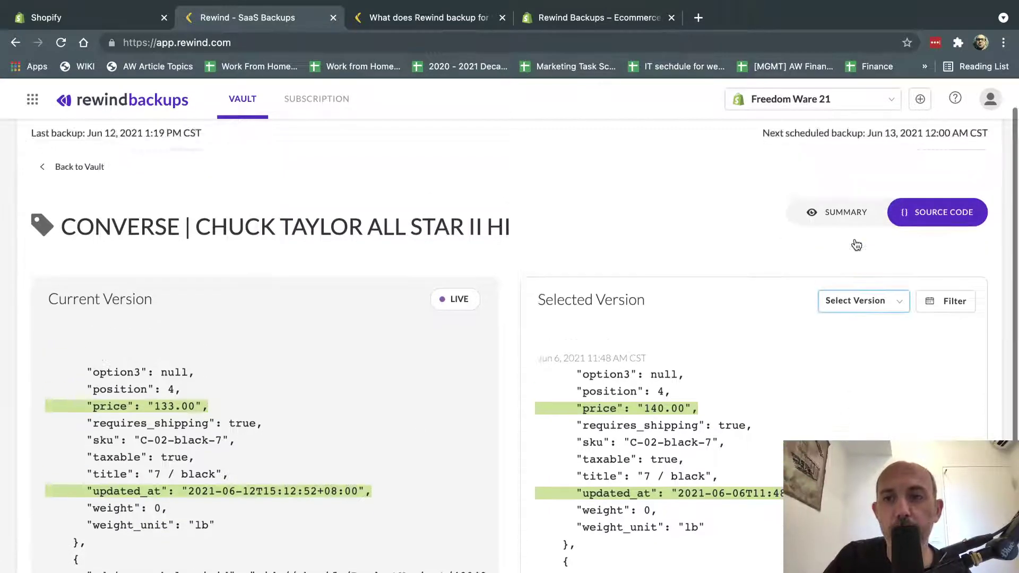
Switch back to the Summary view with the Jun 6, 2021 11:48 AM backup still selected, checking Variants and Restore
left_click(847, 260)
scroll(848, 266, "down", 2)
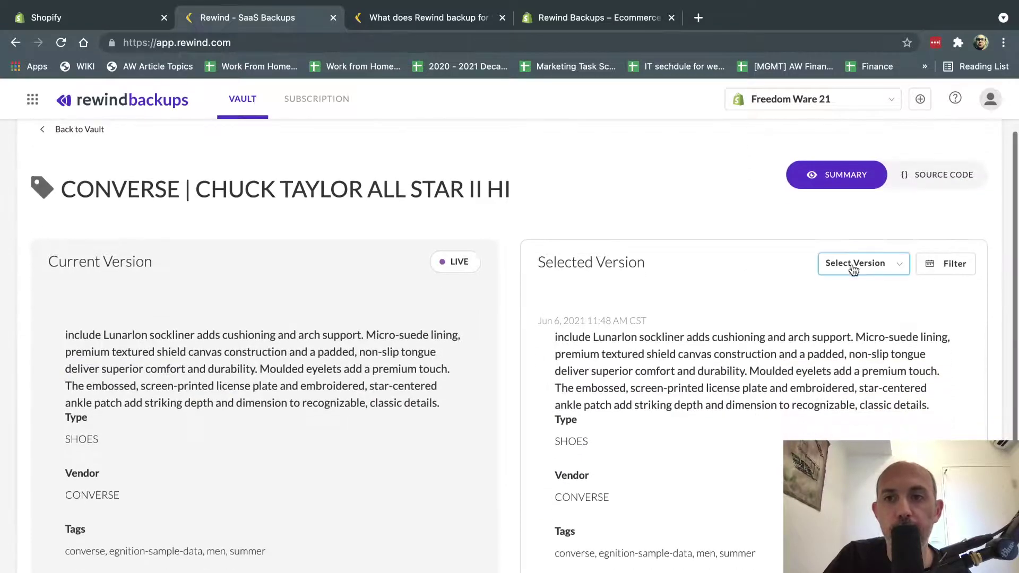
left_click(839, 264)
left_click(737, 451)
scroll(740, 461, "down", 5)
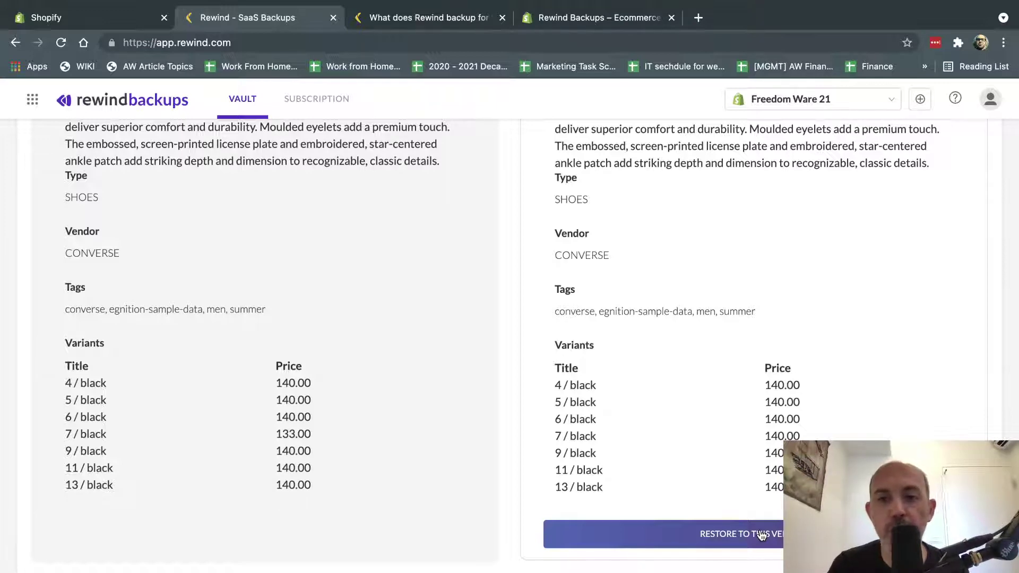
scroll(727, 460, "up", 10)
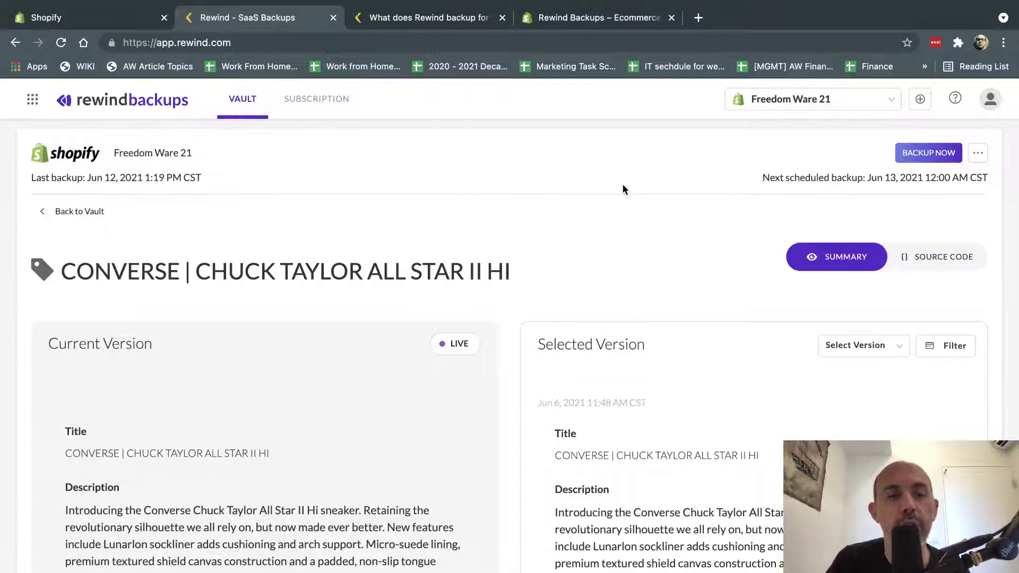
Return to the VAULT tab and scroll through All Items, including updated orders, policies and new Vans products
left_click(249, 102)
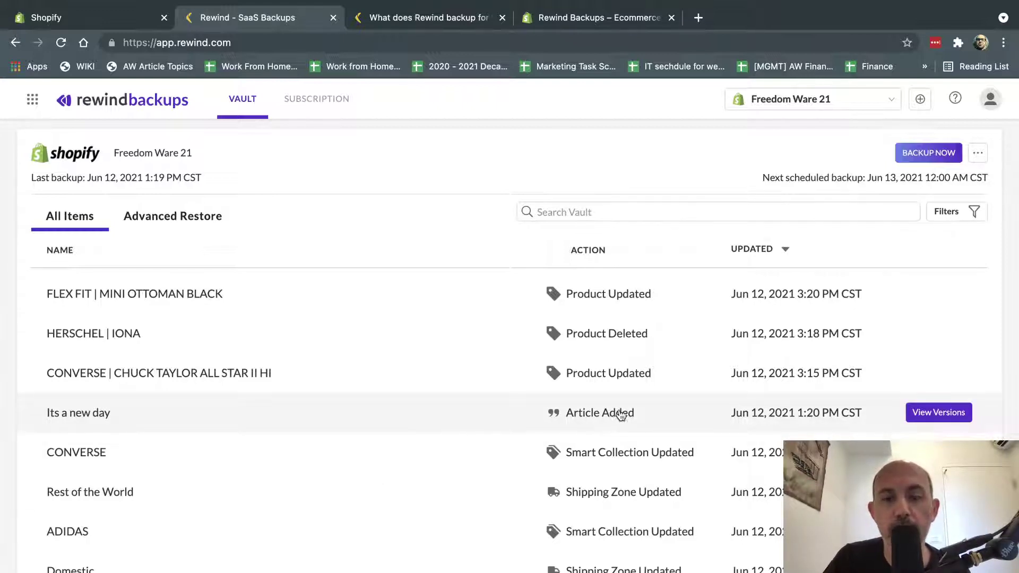
scroll(603, 449, "down", 10)
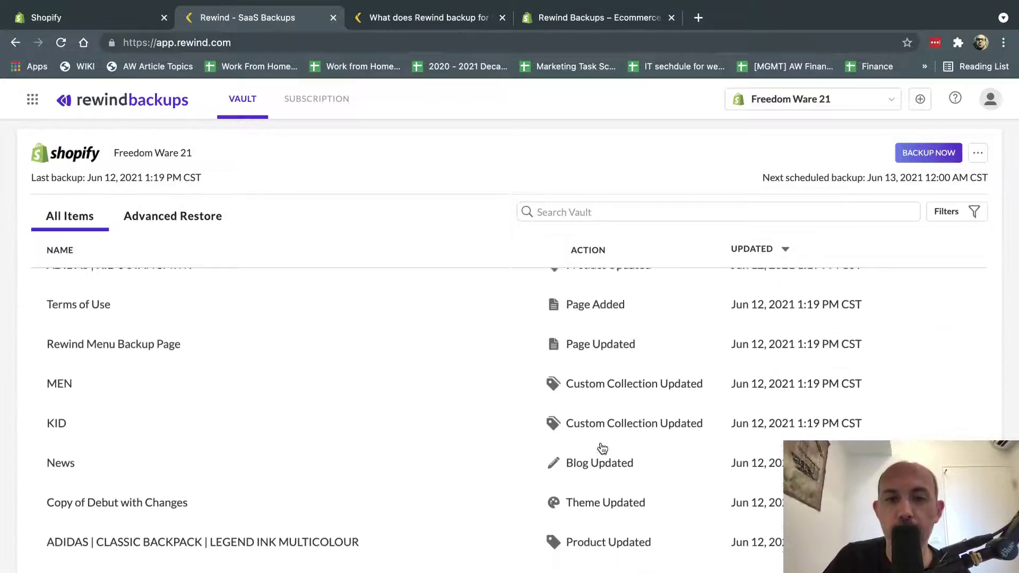
scroll(540, 363, "down", 1)
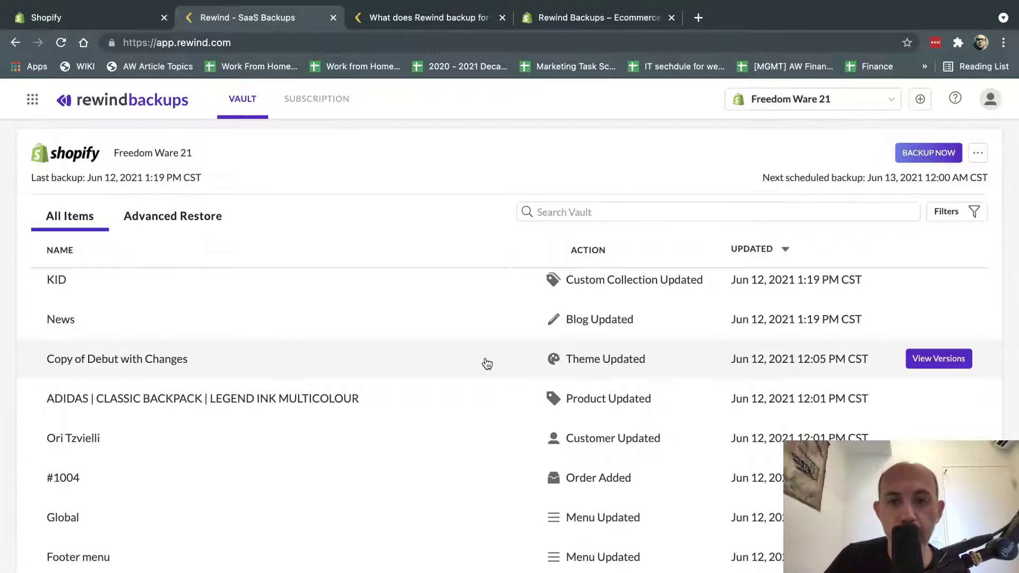
scroll(487, 363, "down", 4)
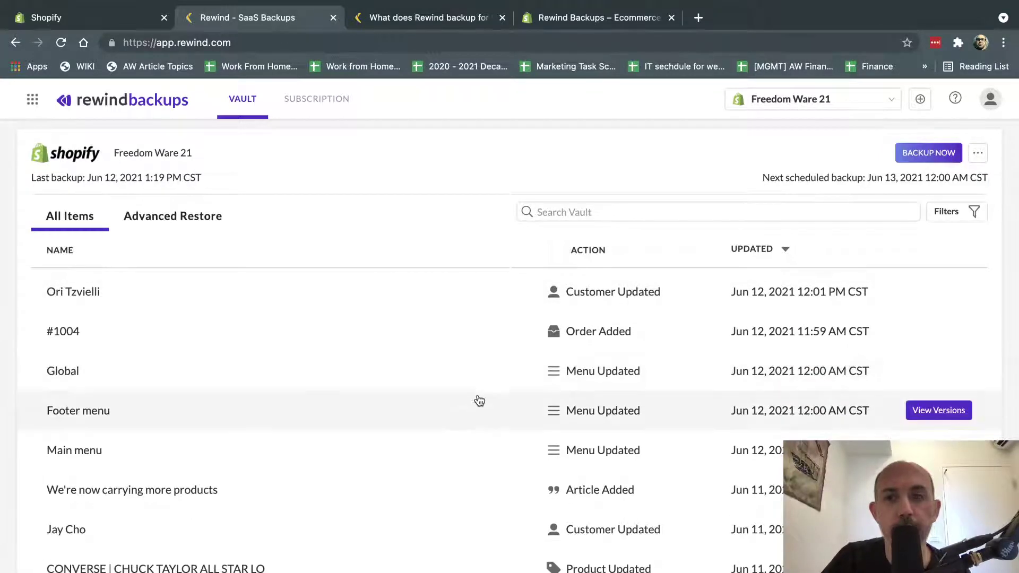
scroll(479, 432, "down", 7)
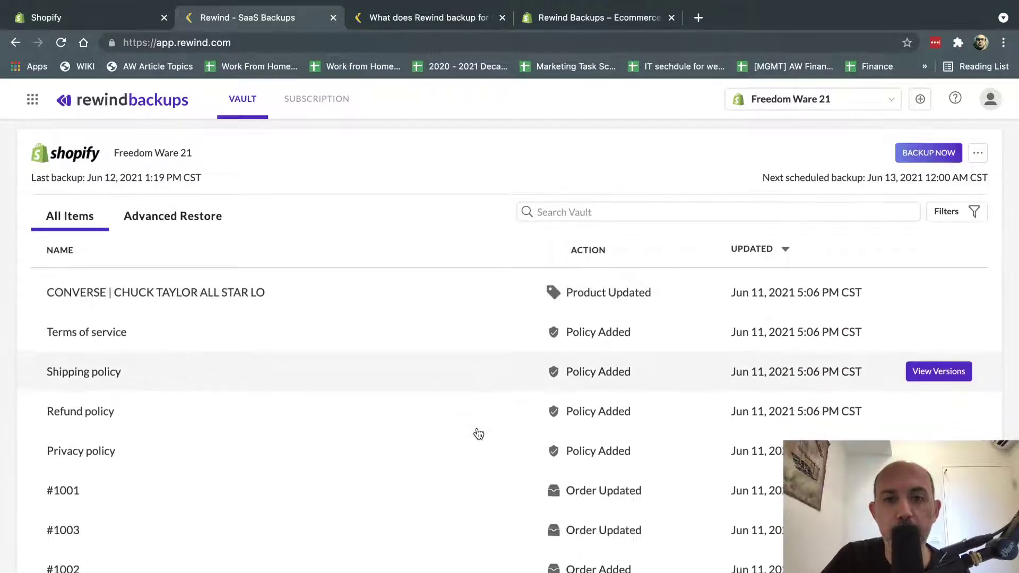
scroll(478, 433, "down", 8)
scroll(499, 425, "up", 4)
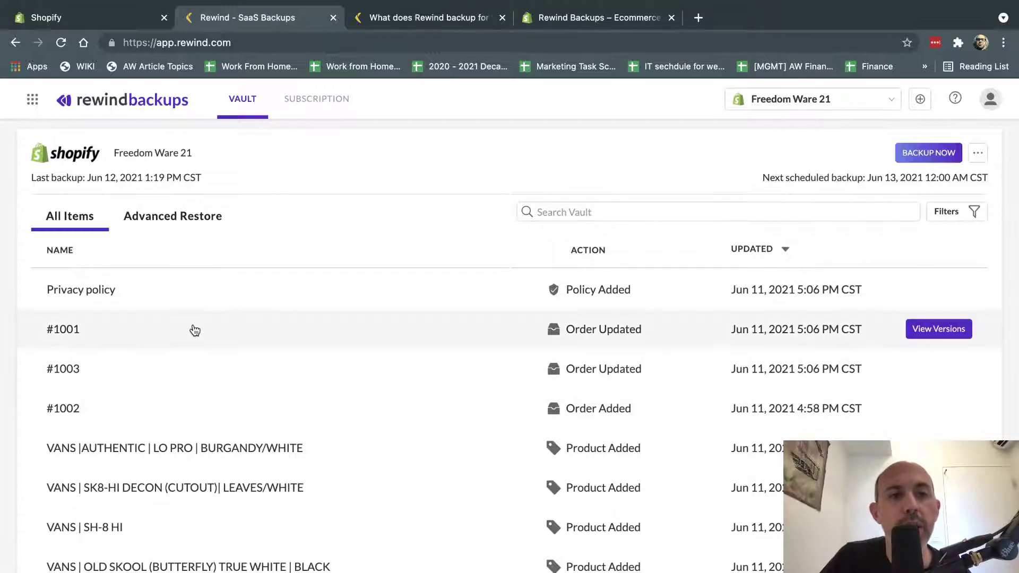
Open Advanced Restore from the vault and choose Products as the item type to restore
left_click(257, 335)
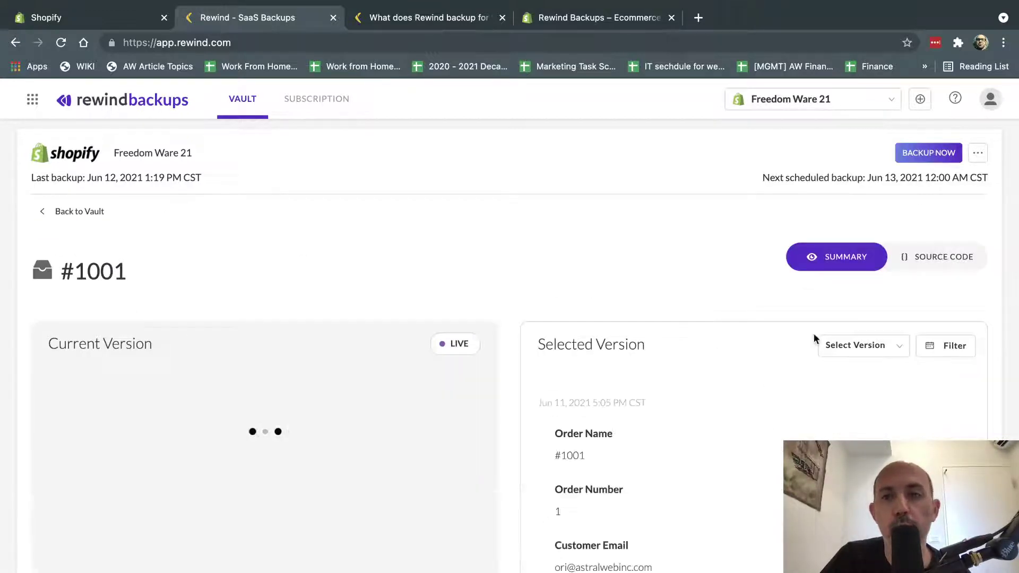
left_click(93, 213)
left_click(169, 216)
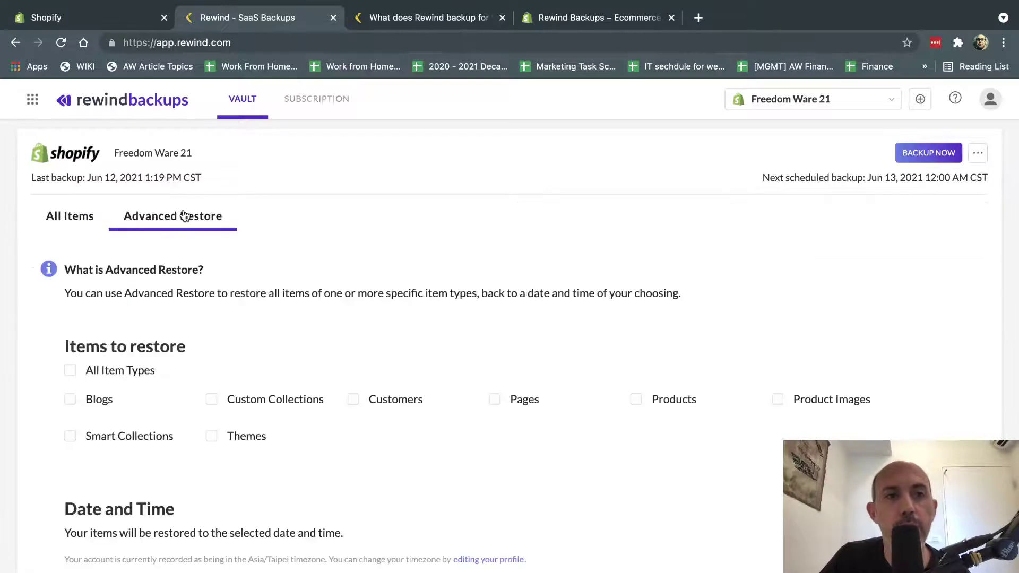
scroll(224, 274, "down", 3)
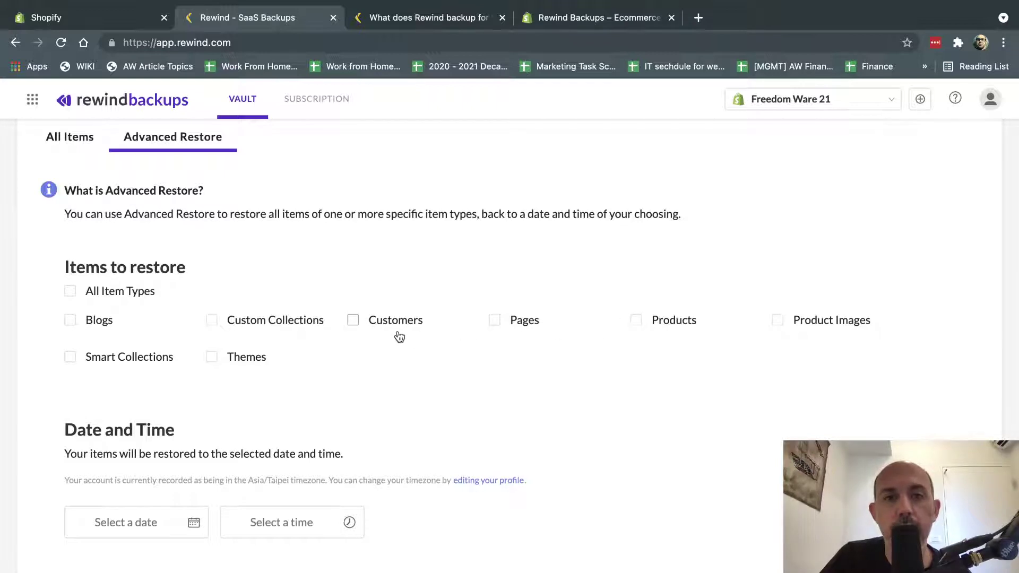
left_click(650, 323)
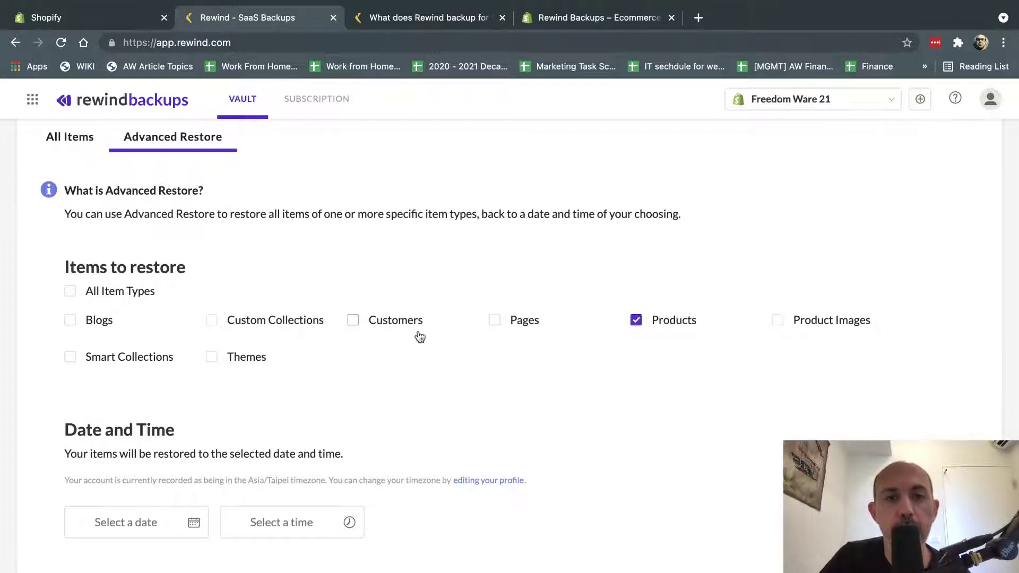
Set the restore point to June 11, 2021 at 3:49 PM
scroll(454, 344, "down", 2)
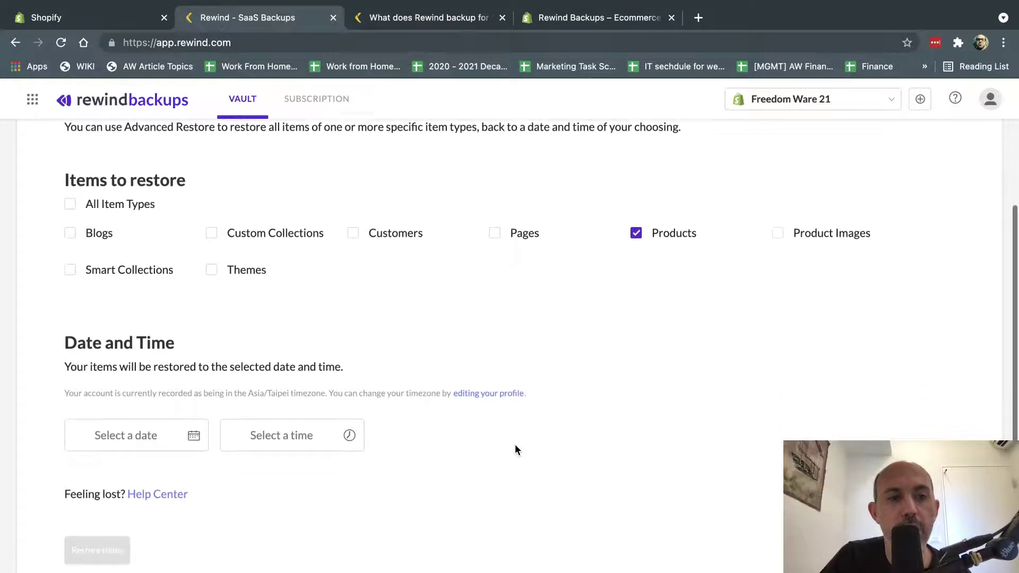
left_click(153, 450)
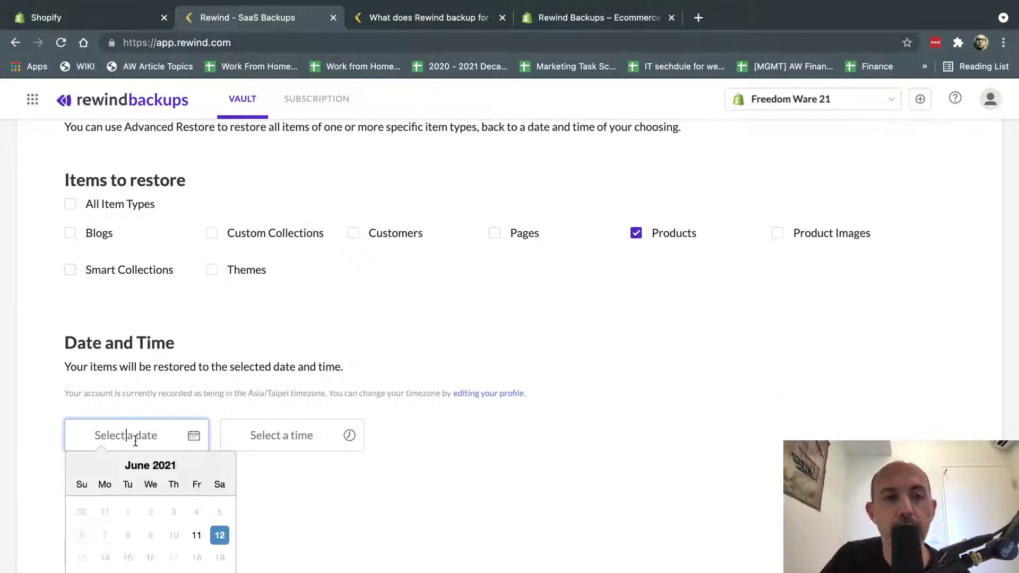
left_click(197, 534)
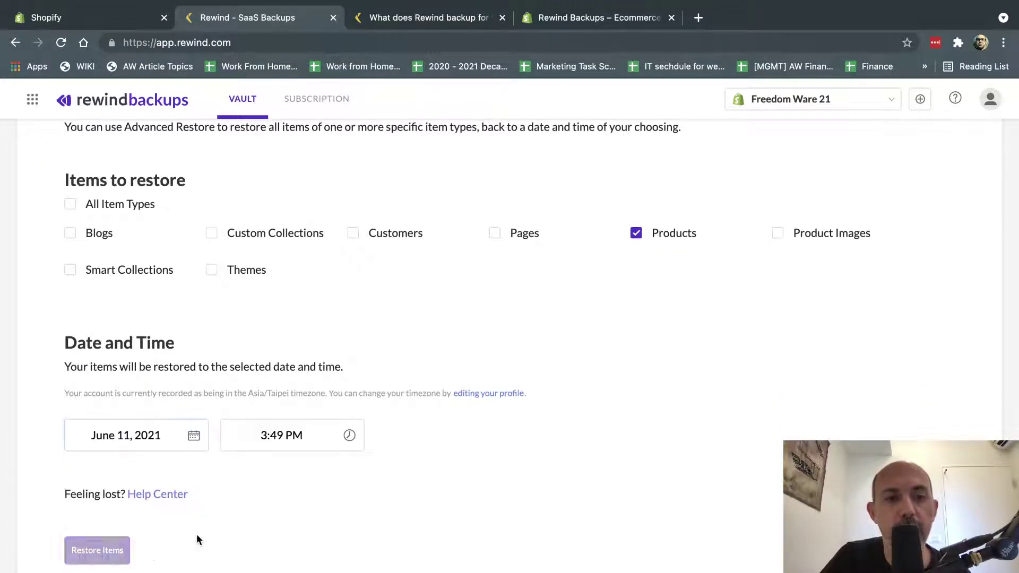
left_click(282, 436)
left_click(264, 551)
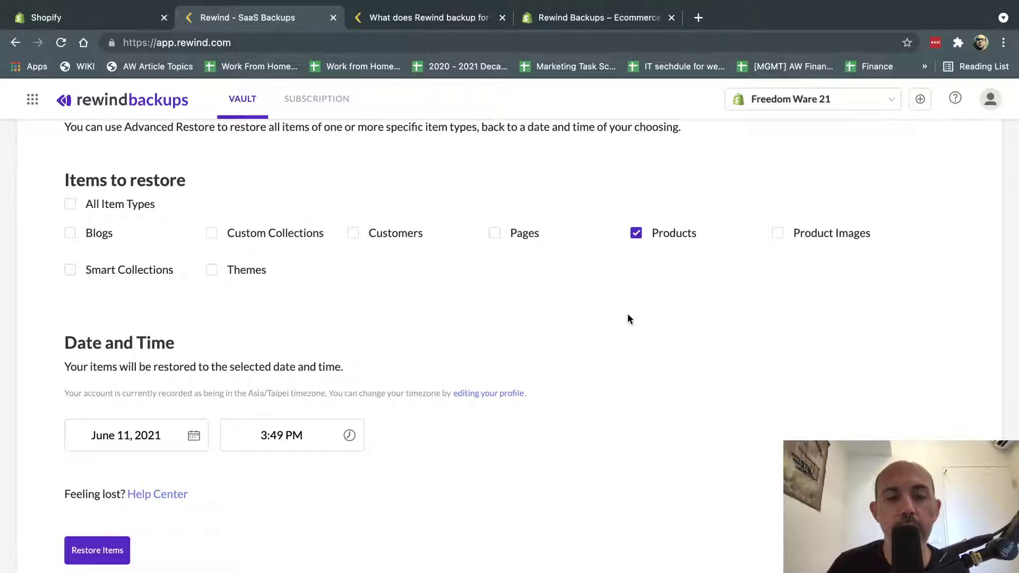
scroll(535, 355, "up", 3)
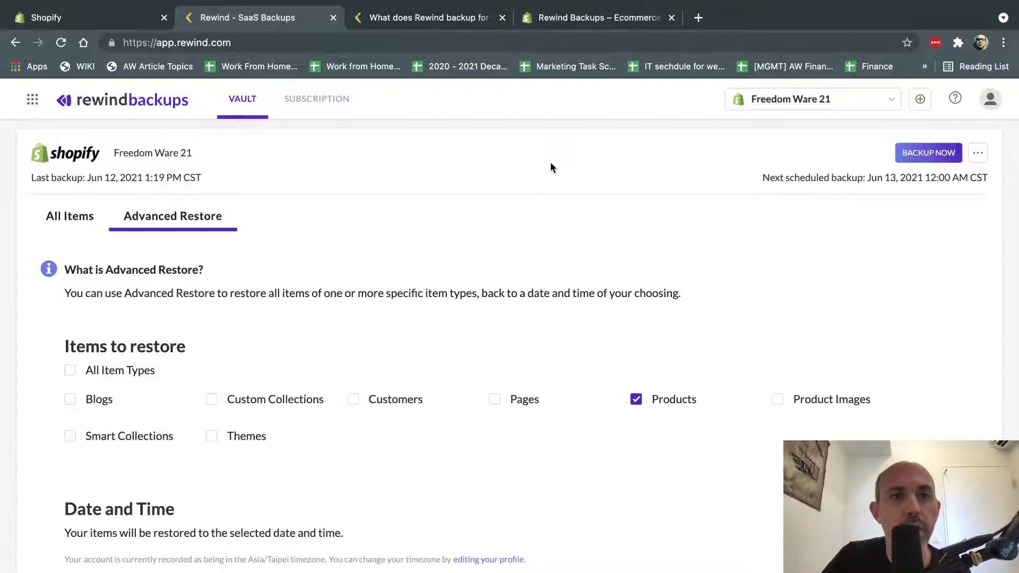
Open Subscription and Change Plan to show the Basic $3, Growth $9 and Pro $39 monthly plans
left_click(342, 97)
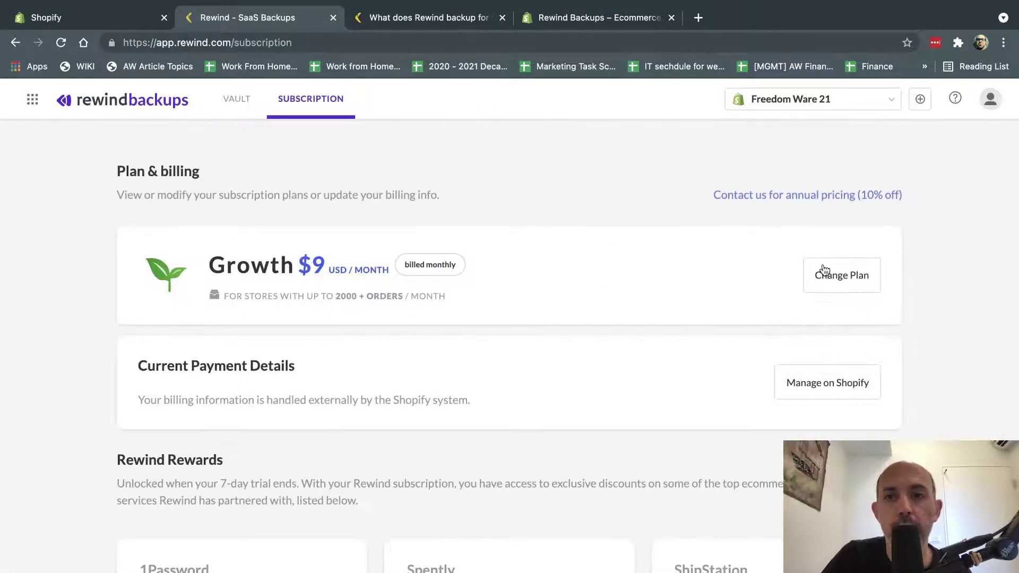
left_click(824, 272)
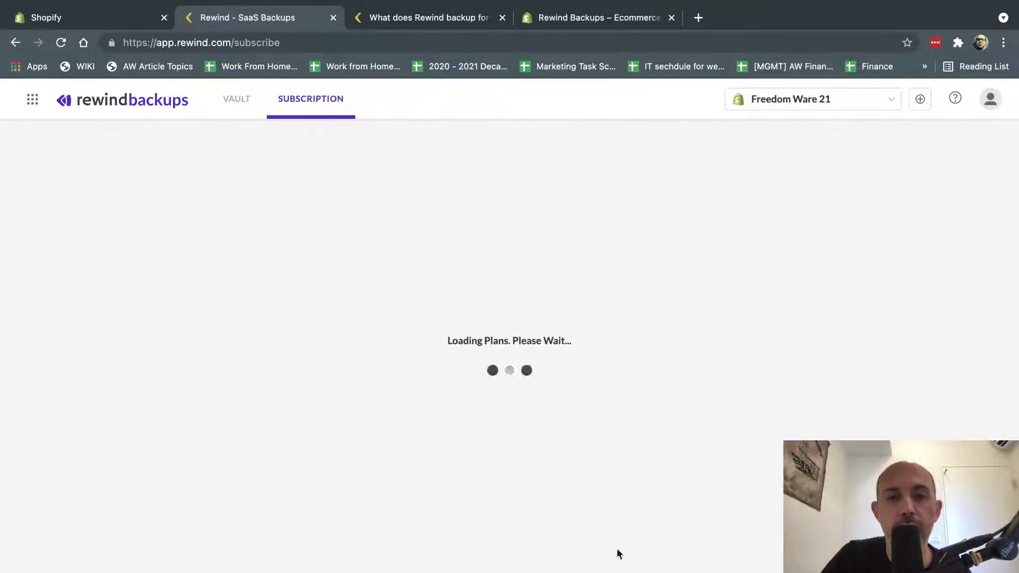
scroll(564, 414, "down", 1)
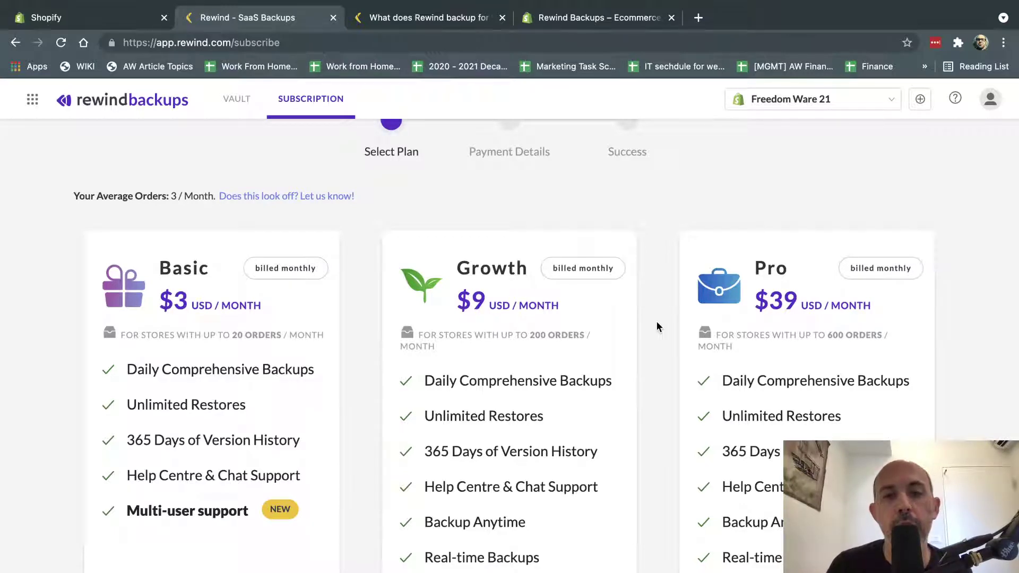
scroll(657, 323, "up", 1)
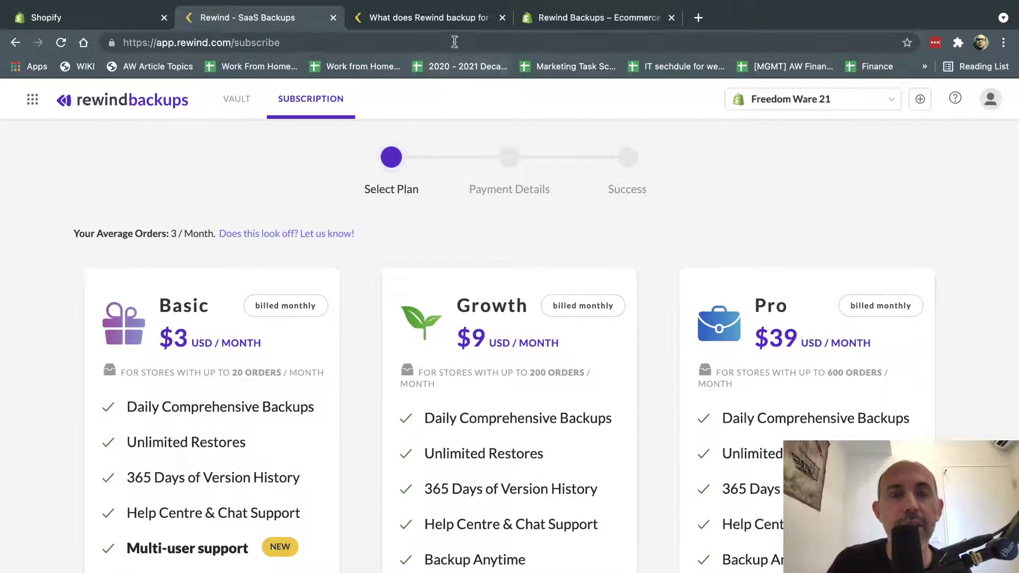
Switch to the 'What does Rewind backup for Shopify' help article and scroll through it
left_click(431, 21)
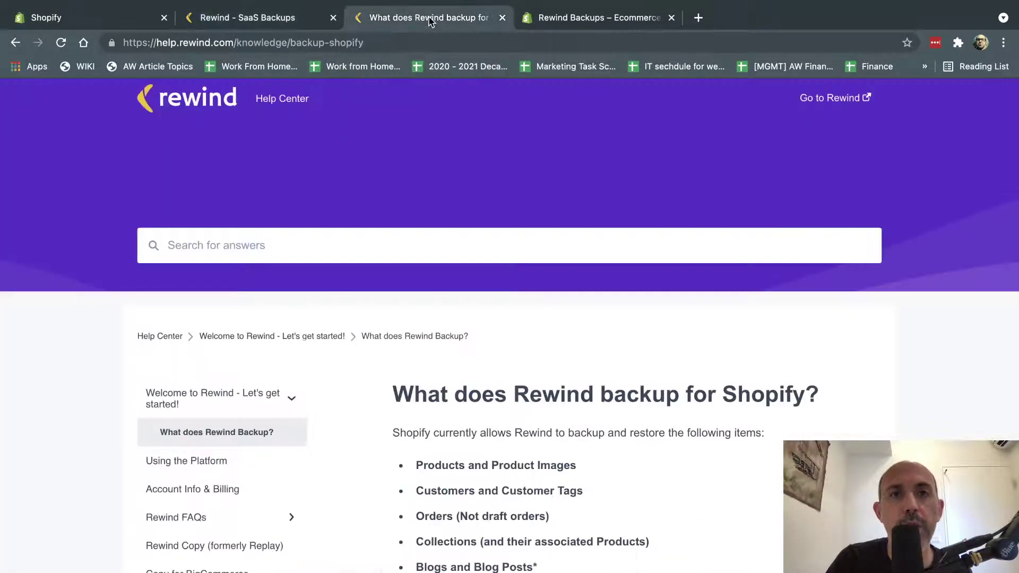
left_click(317, 42)
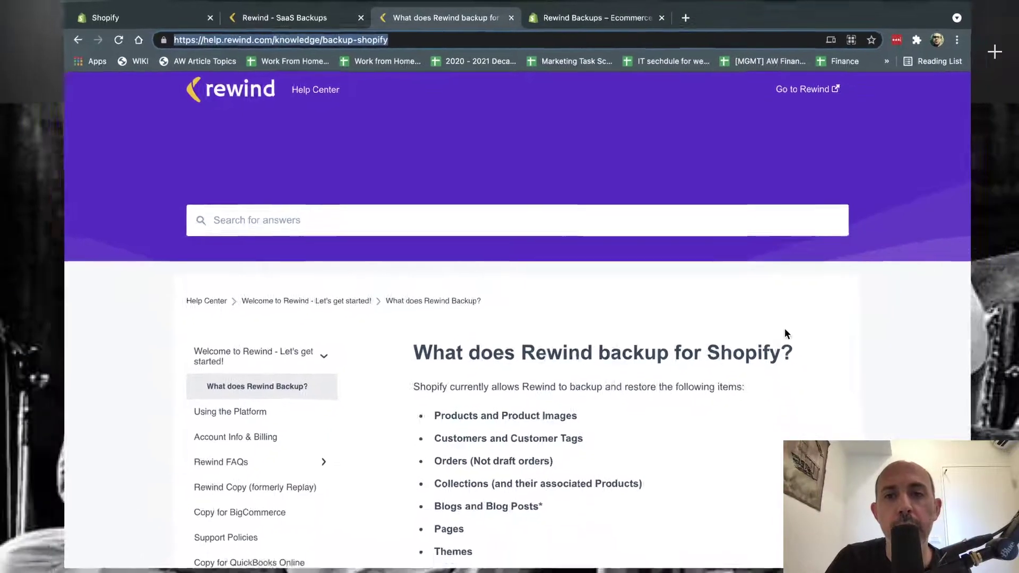
scroll(788, 334, "down", 2)
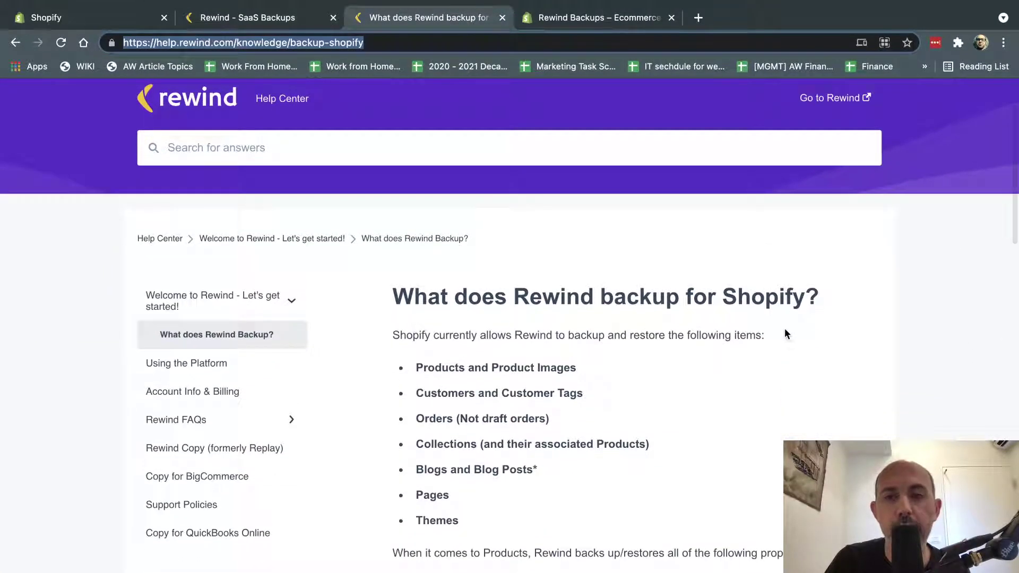
left_click(524, 298)
left_click_drag(524, 298, 804, 292)
scroll(805, 292, "down", 10)
scroll(804, 292, "down", 6)
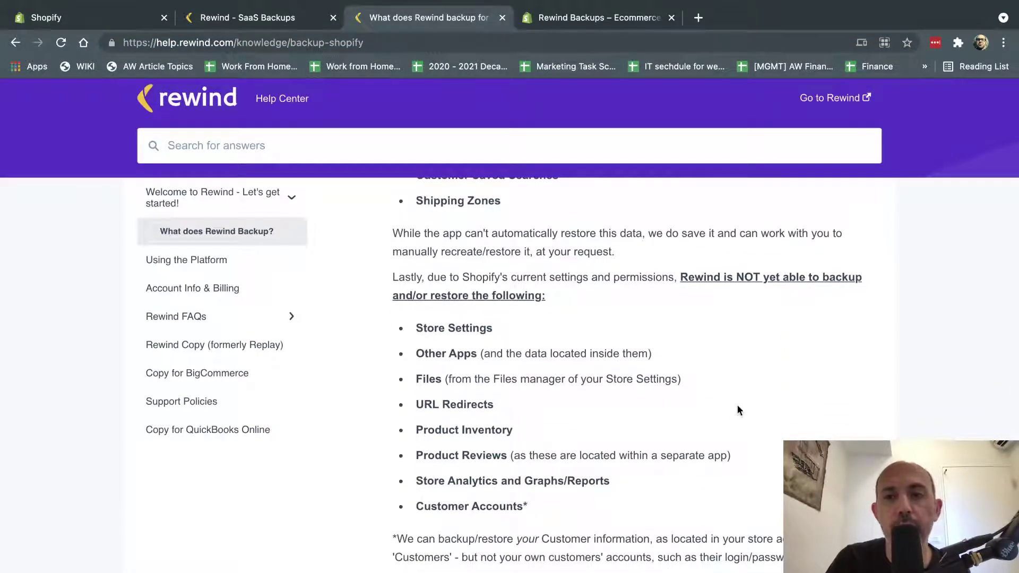
scroll(738, 408, "up", 8)
scroll(738, 408, "up", 5)
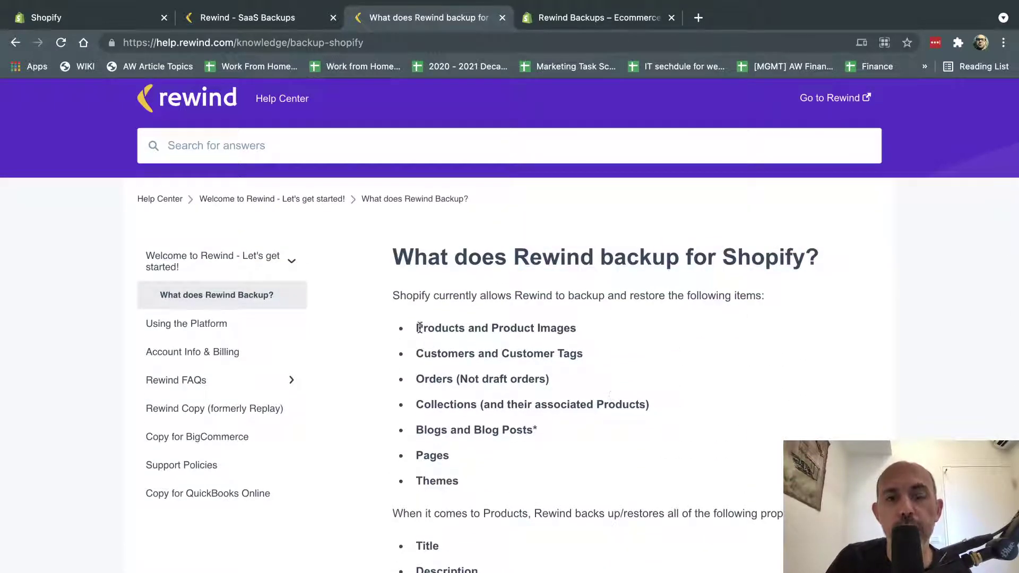
Highlight each supported item: Products, Customers, Orders, Collections, Blogs and Pages
left_click_drag(417, 328, 591, 328)
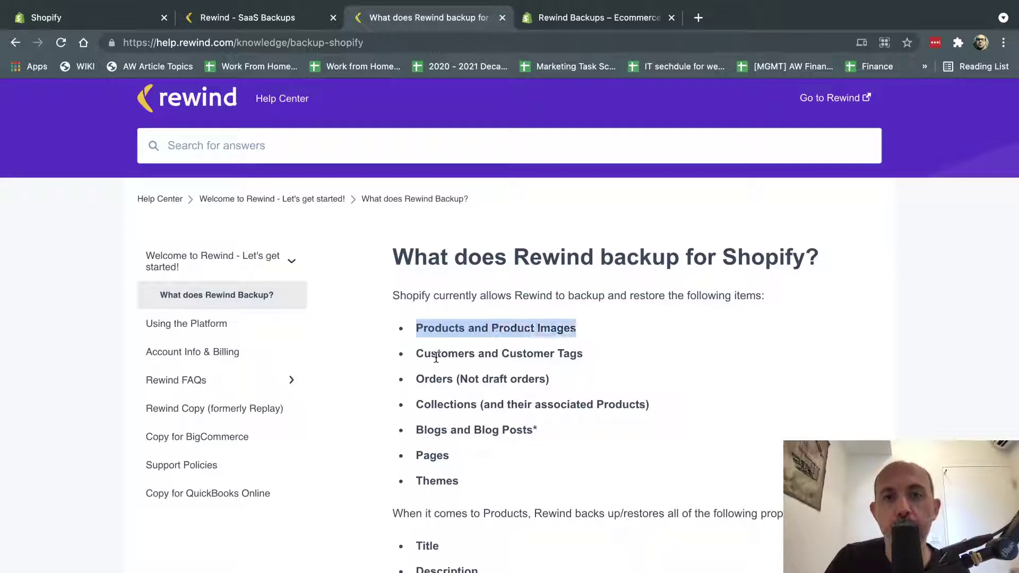
left_click_drag(431, 354, 584, 353)
left_click_drag(425, 379, 552, 378)
left_click(552, 378)
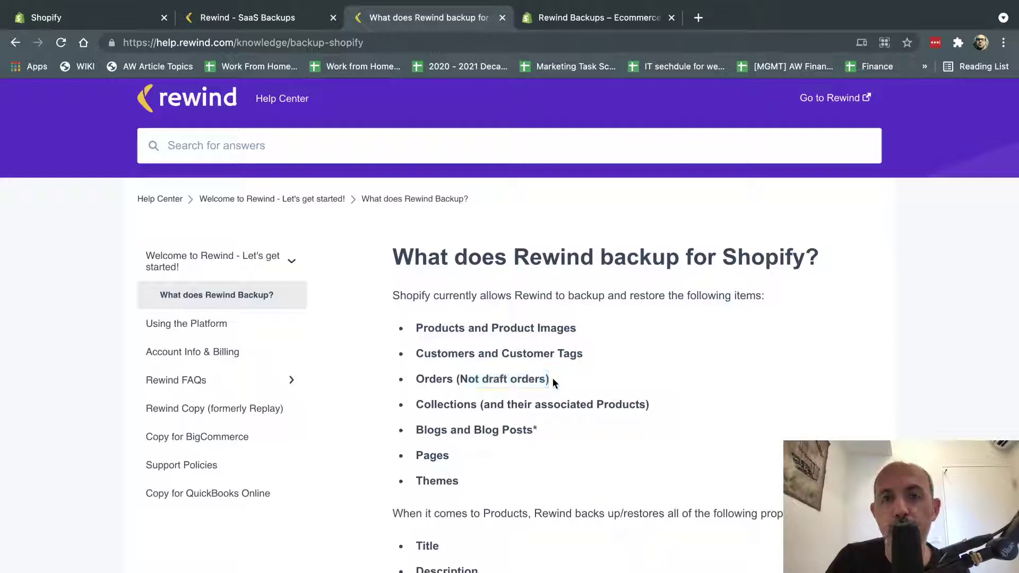
left_click_drag(431, 405, 554, 404)
left_click(554, 404)
left_click_drag(431, 430, 535, 430)
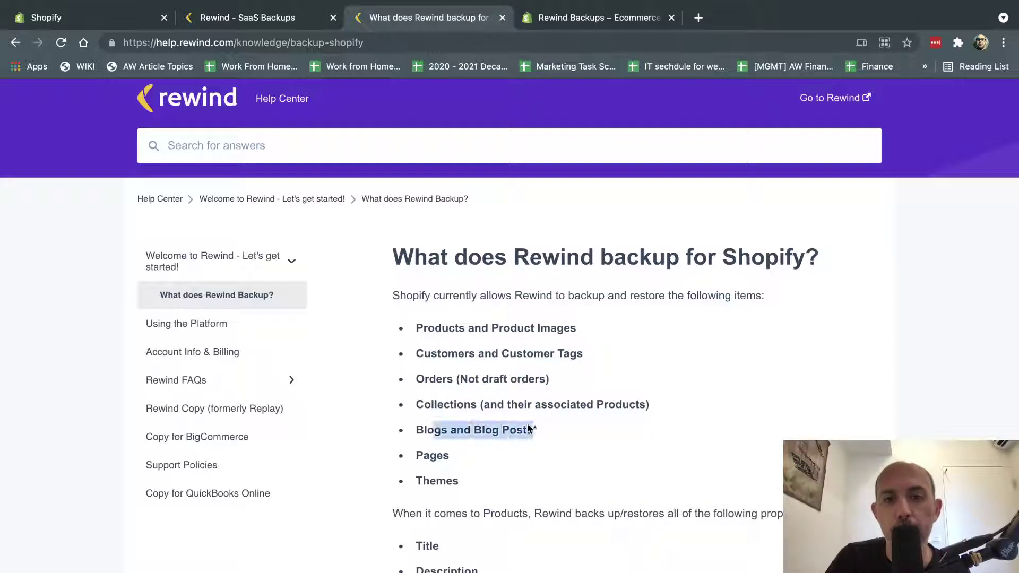
left_click_drag(431, 456, 482, 489)
scroll(548, 508, "down", 5)
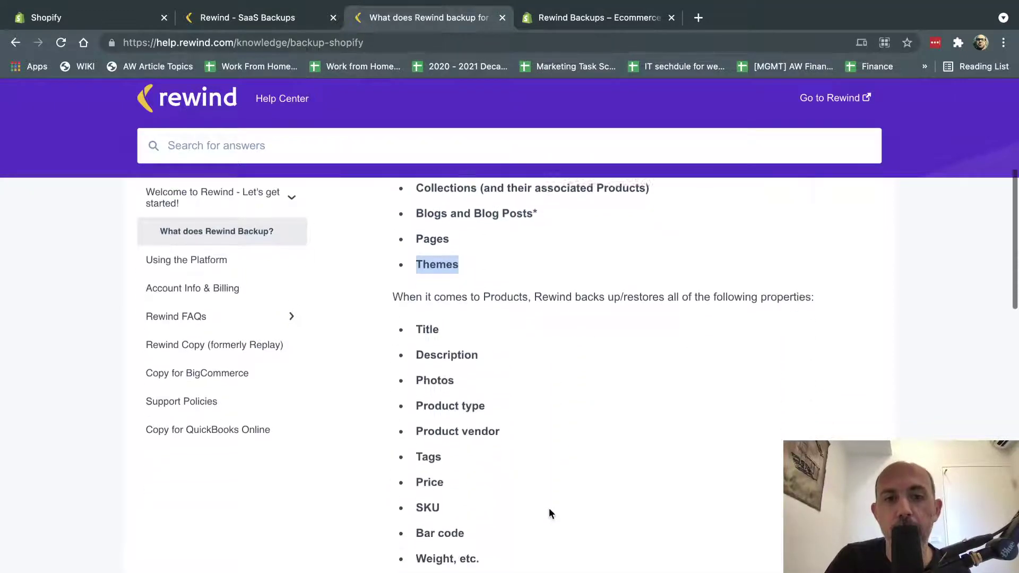
scroll(549, 510, "up", 4)
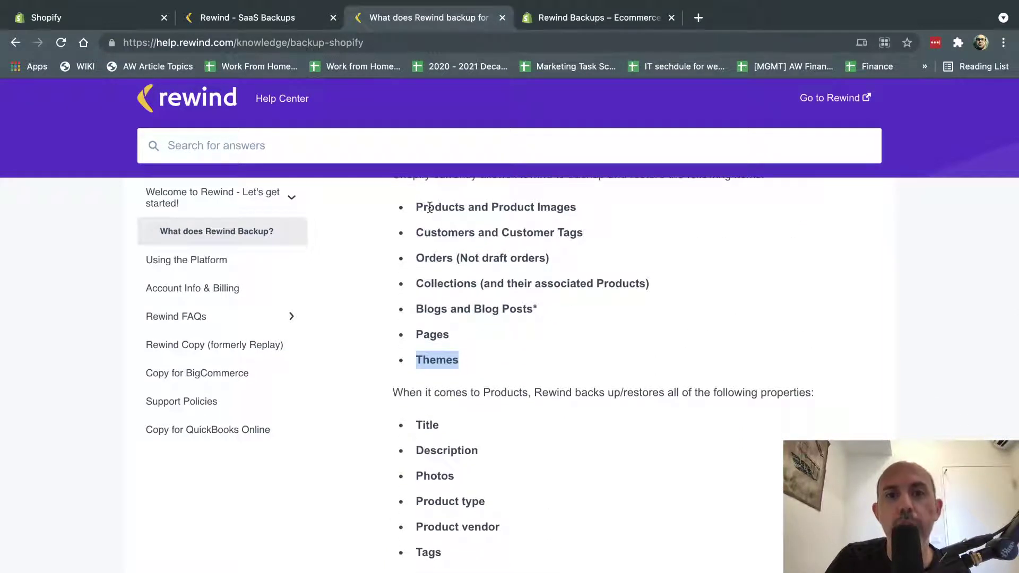
Scroll down and select the list of items Rewind backs up but cannot restore
scroll(579, 512, "down", 10)
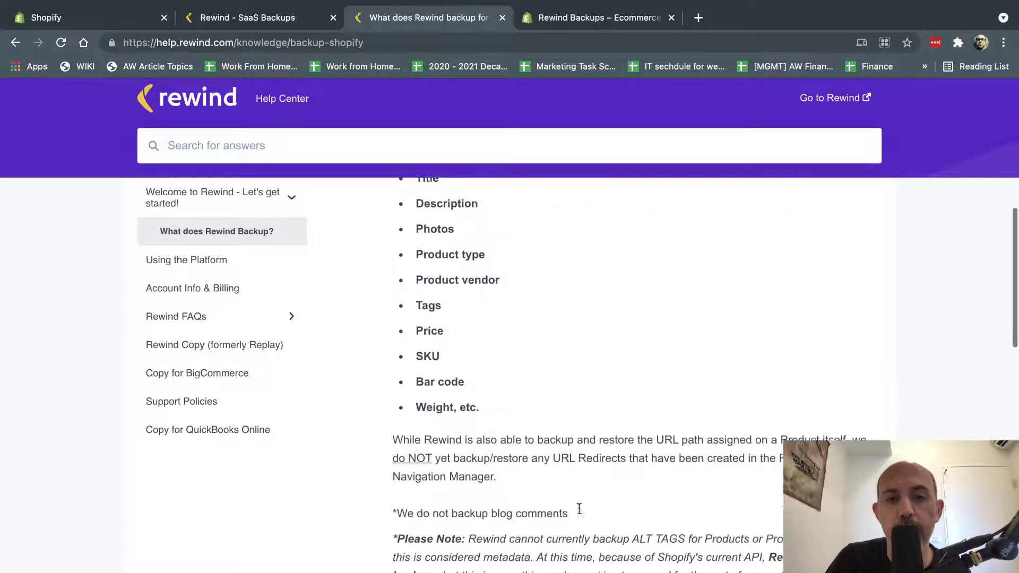
scroll(579, 510, "down", 1)
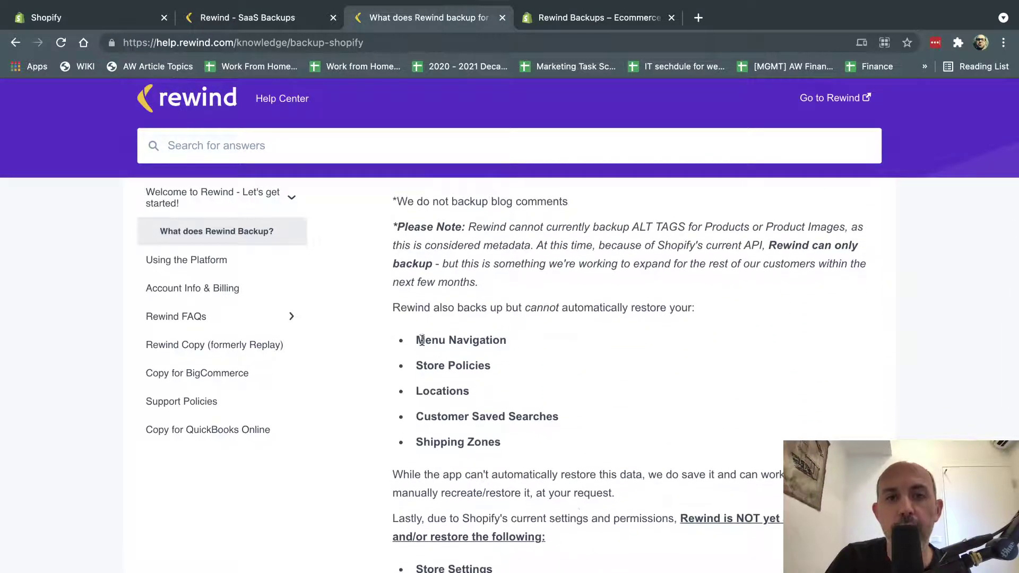
left_click_drag(416, 341, 478, 445)
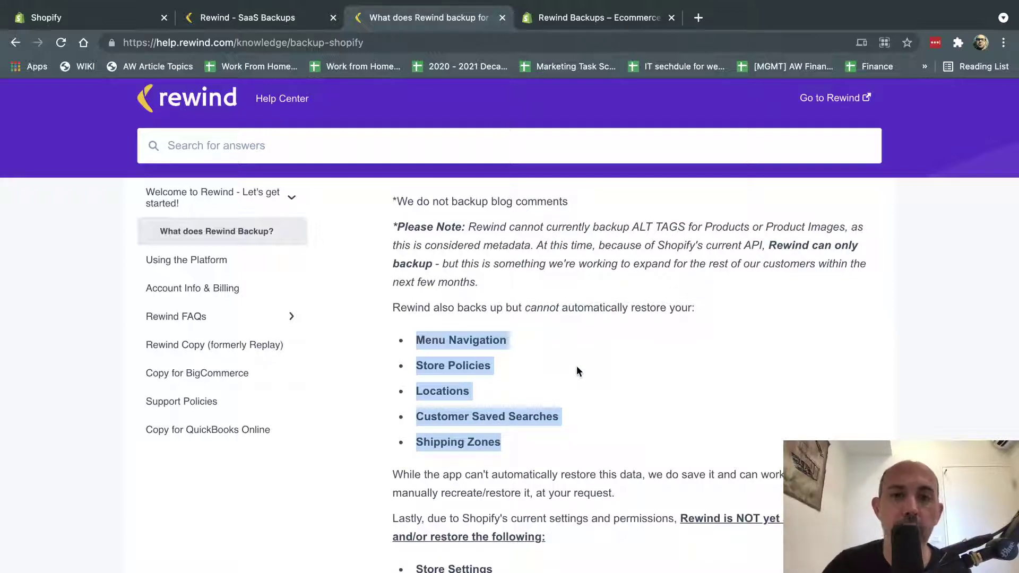
scroll(577, 371, "up", 7)
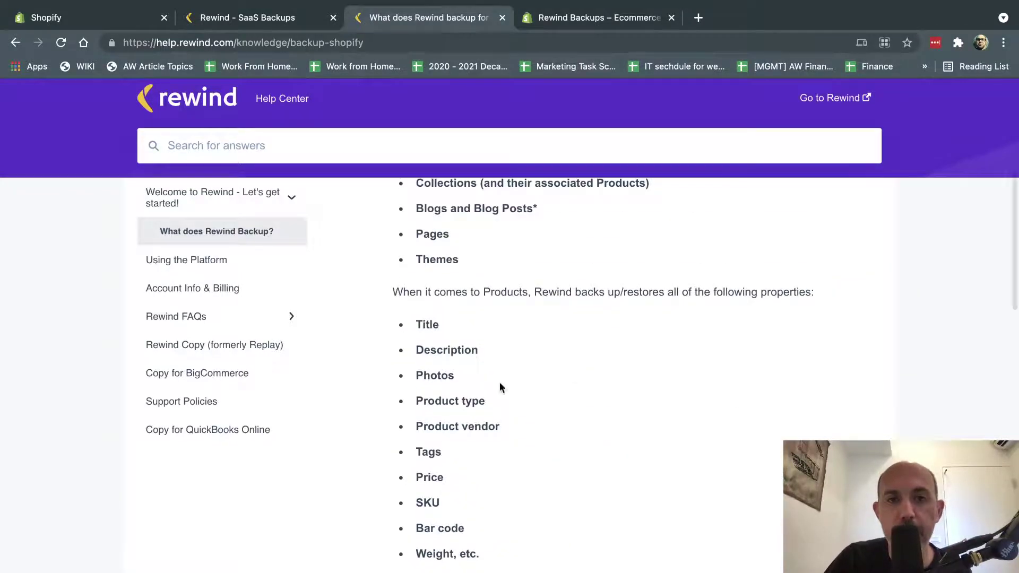
Highlight the list of items Rewind cannot back up yet, then the URL Redirects entry
scroll(571, 273, "down", 8)
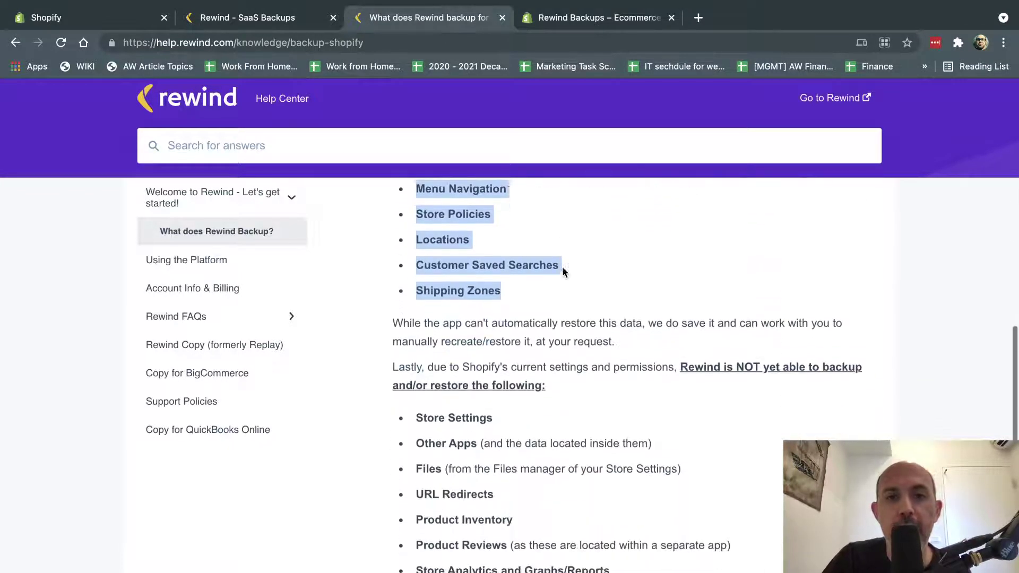
left_click_drag(416, 297, 553, 475)
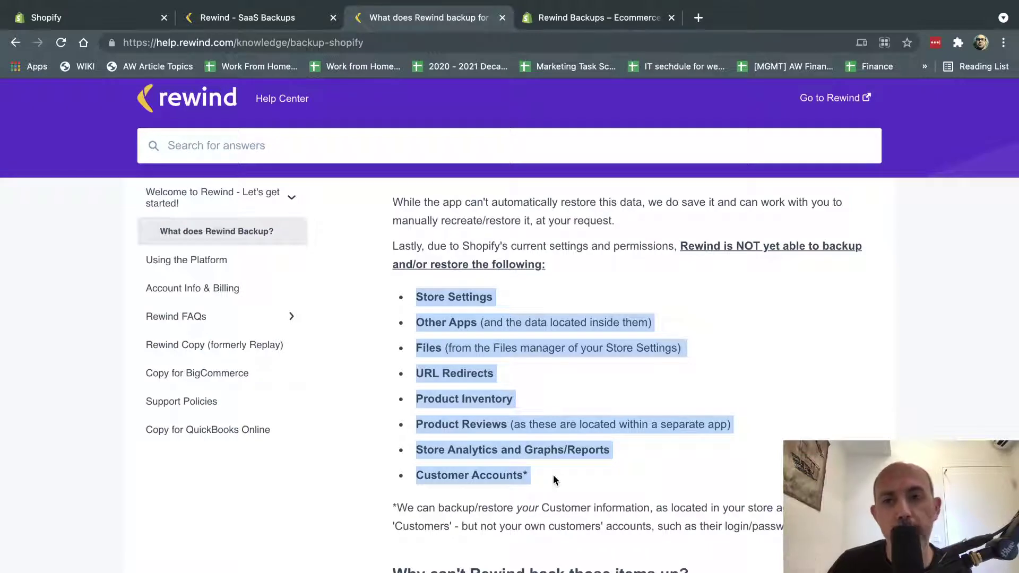
left_click(554, 481)
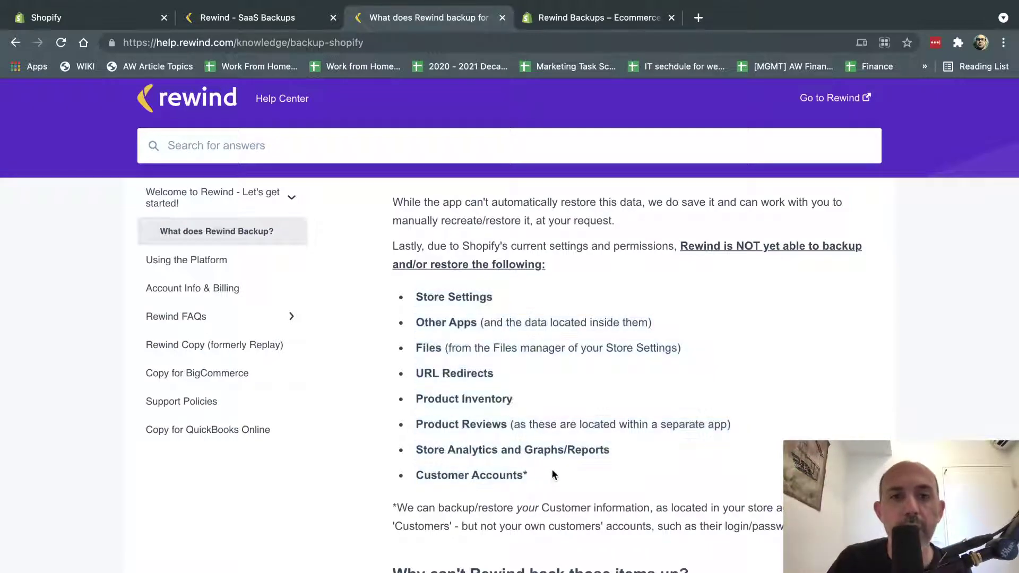
left_click_drag(424, 372, 497, 374)
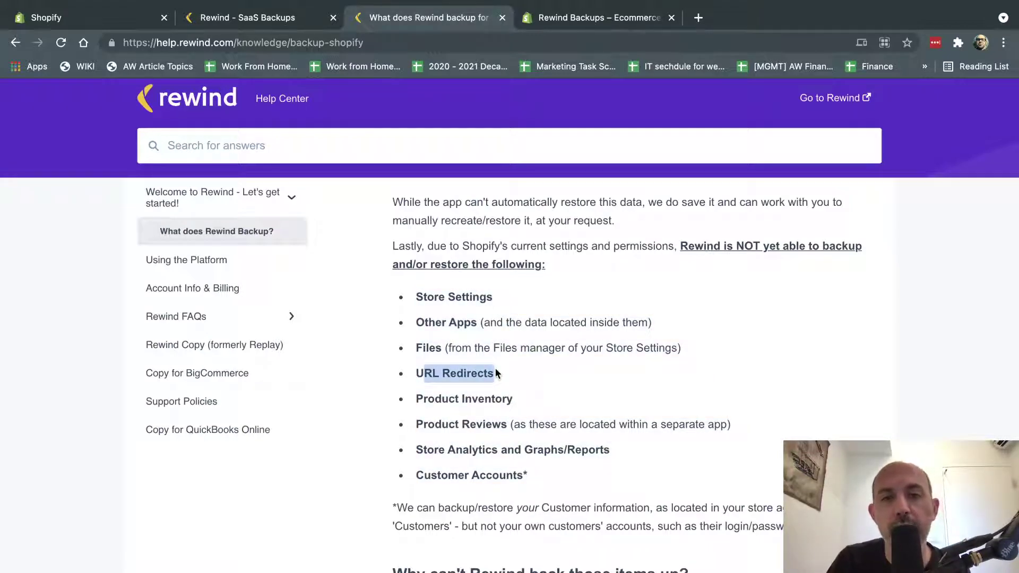
left_click(496, 374)
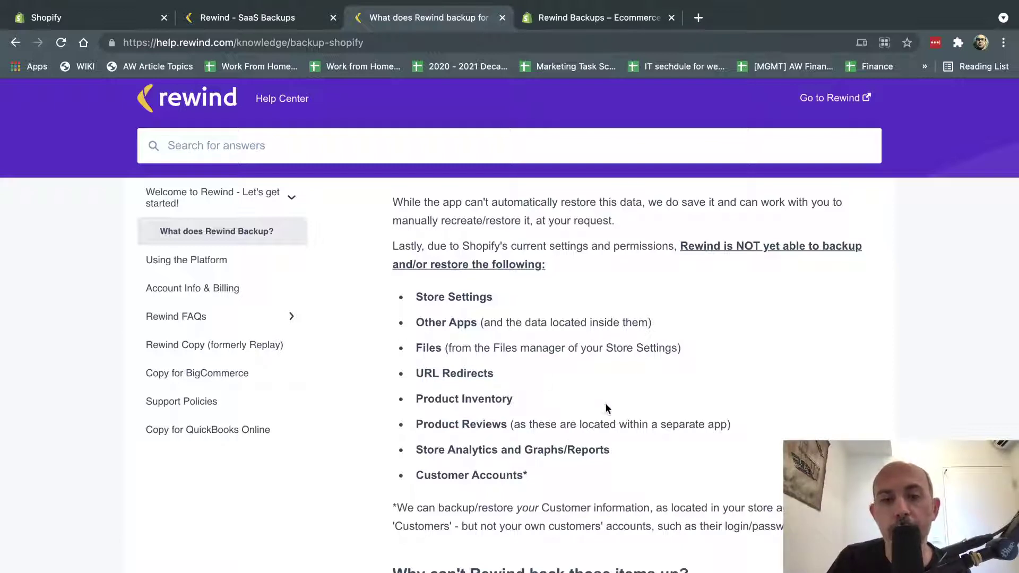